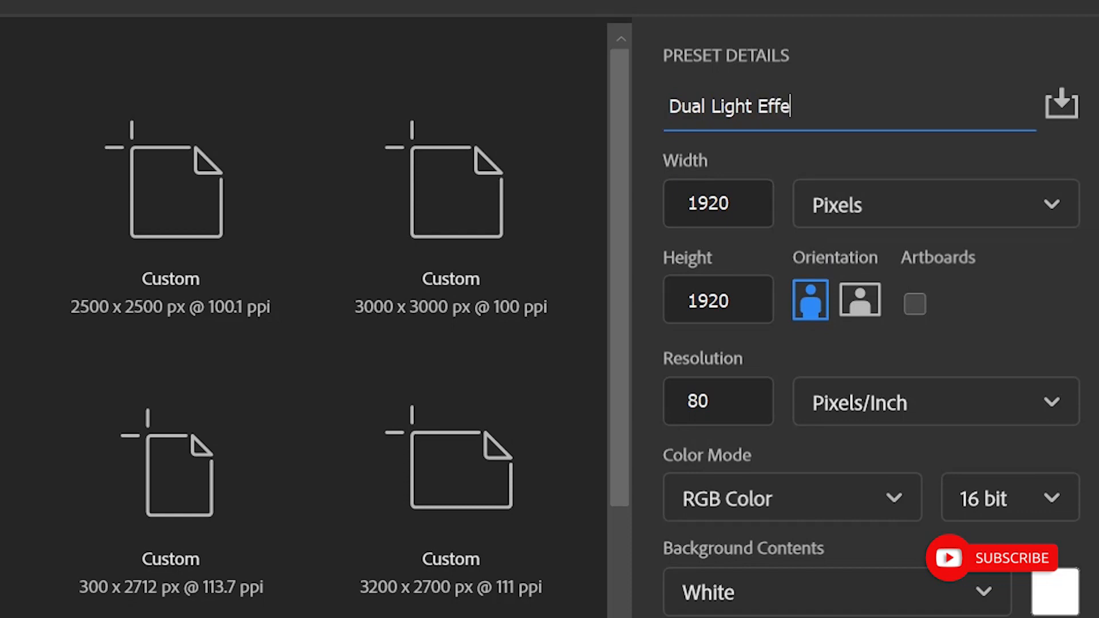
# - Set the new document's height to 5000 pixels and its width to 4000 pixels
pyautogui.doubleClick(694, 298)
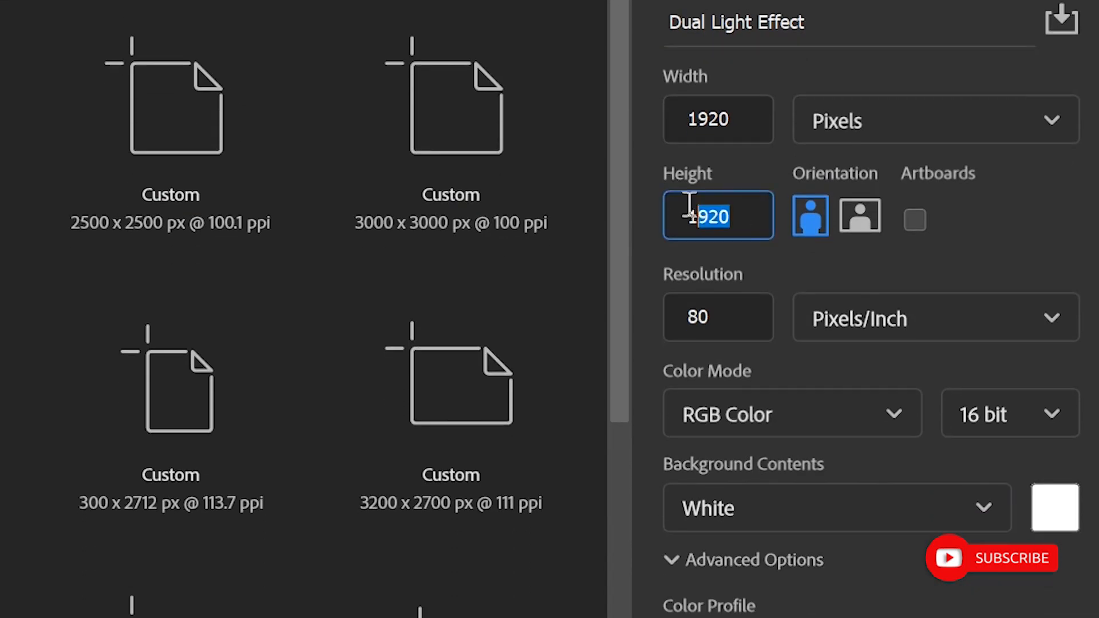
pyautogui.write('5000')
pyautogui.moveTo(735, 121); pyautogui.dragTo(648, 113)
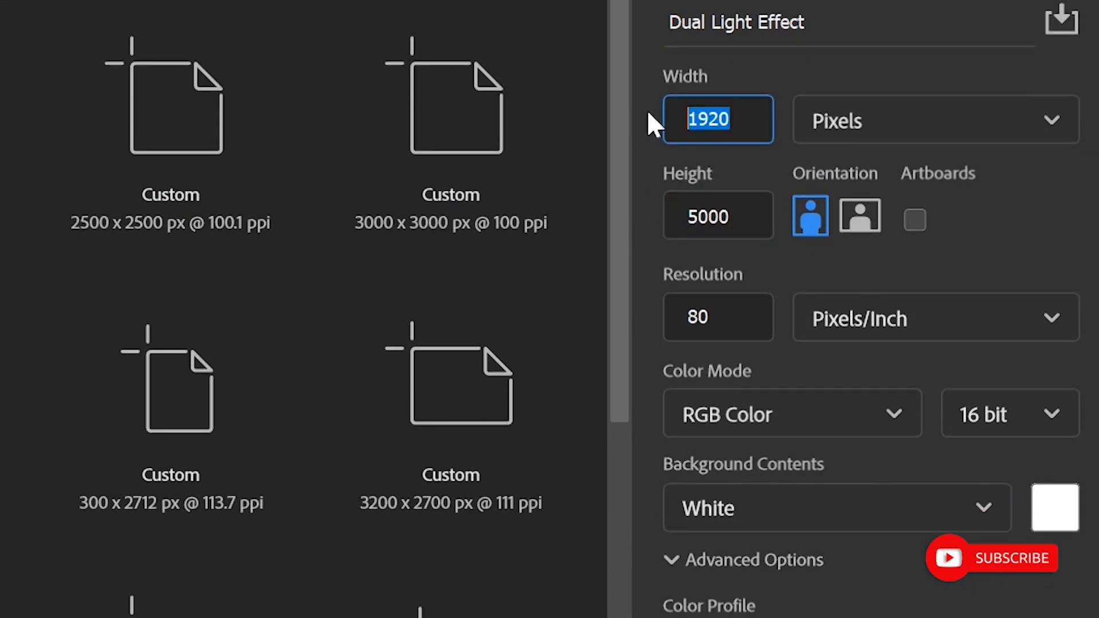
pyautogui.write('4000')
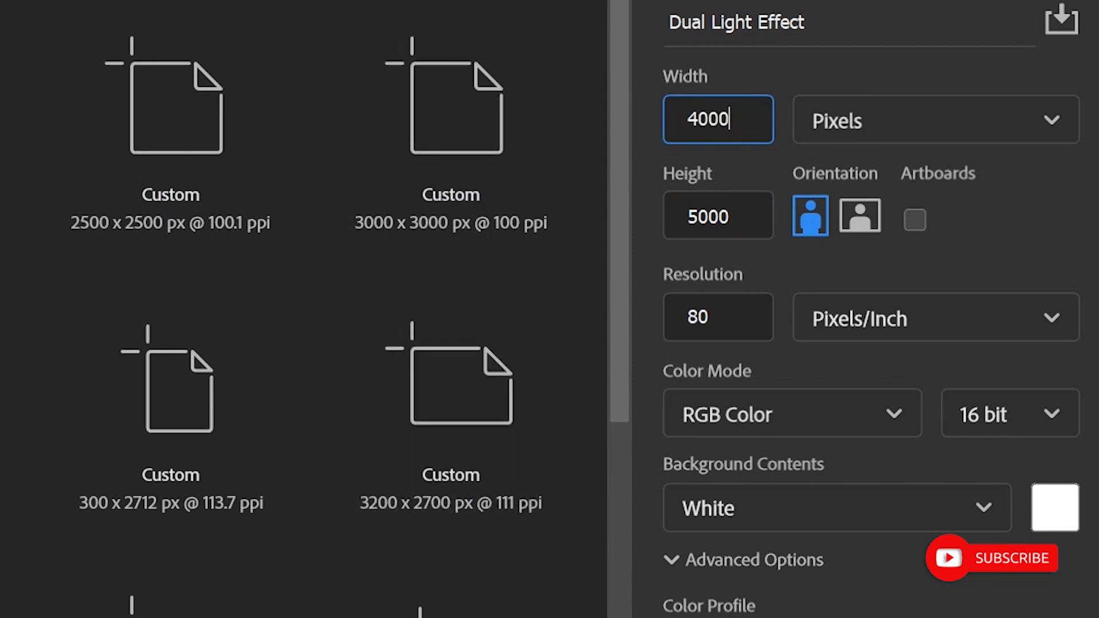
# - Create the document with a resolution of 80 pixels/inch in RGB Color at 16 bit
pyautogui.click(705, 300)
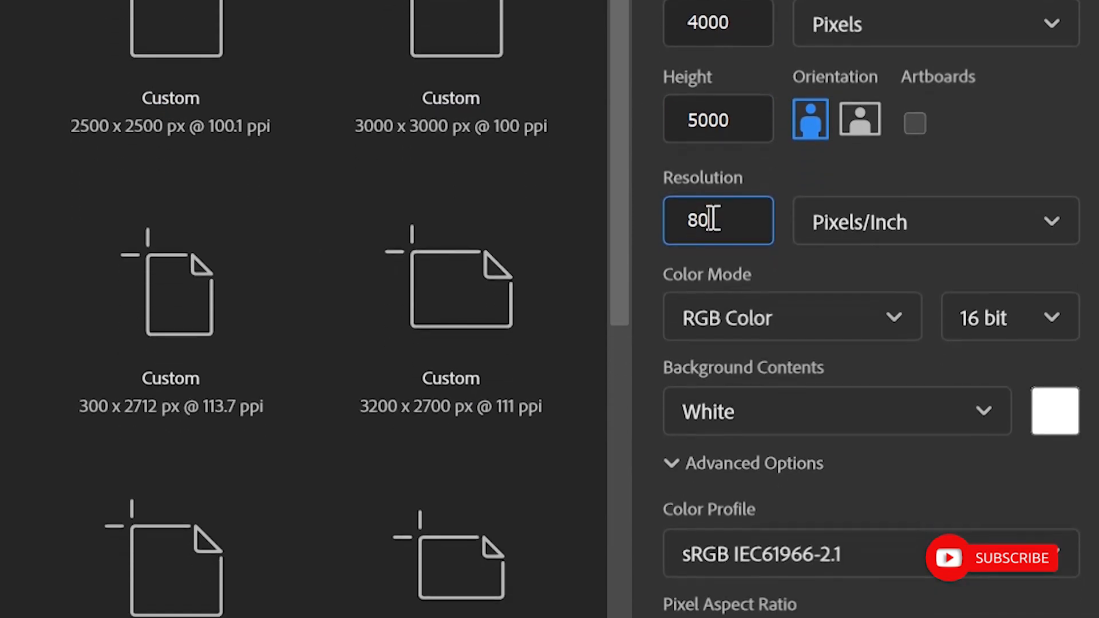
pyautogui.doubleClick(711, 217)
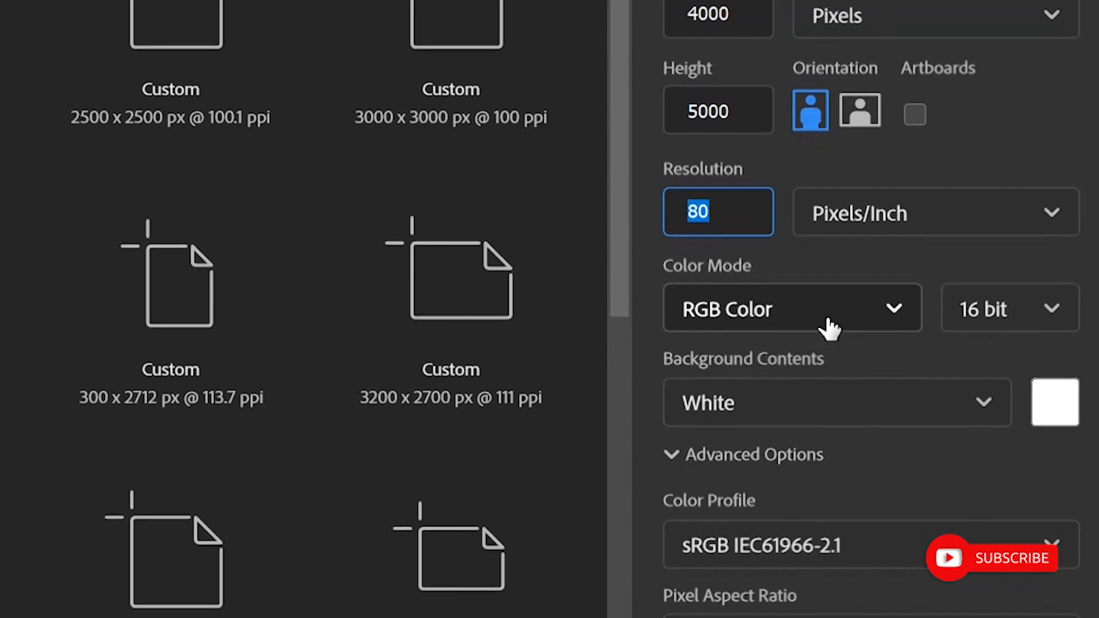
pyautogui.click(829, 327)
pyautogui.click(767, 462)
pyautogui.click(973, 309)
pyautogui.click(988, 420)
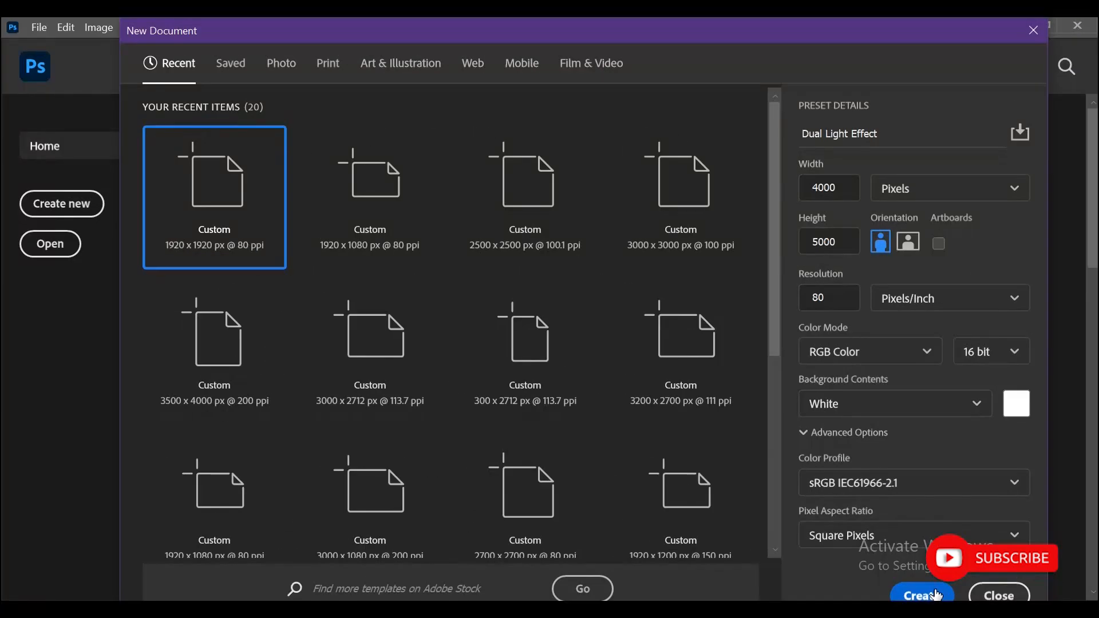
pyautogui.click(922, 594)
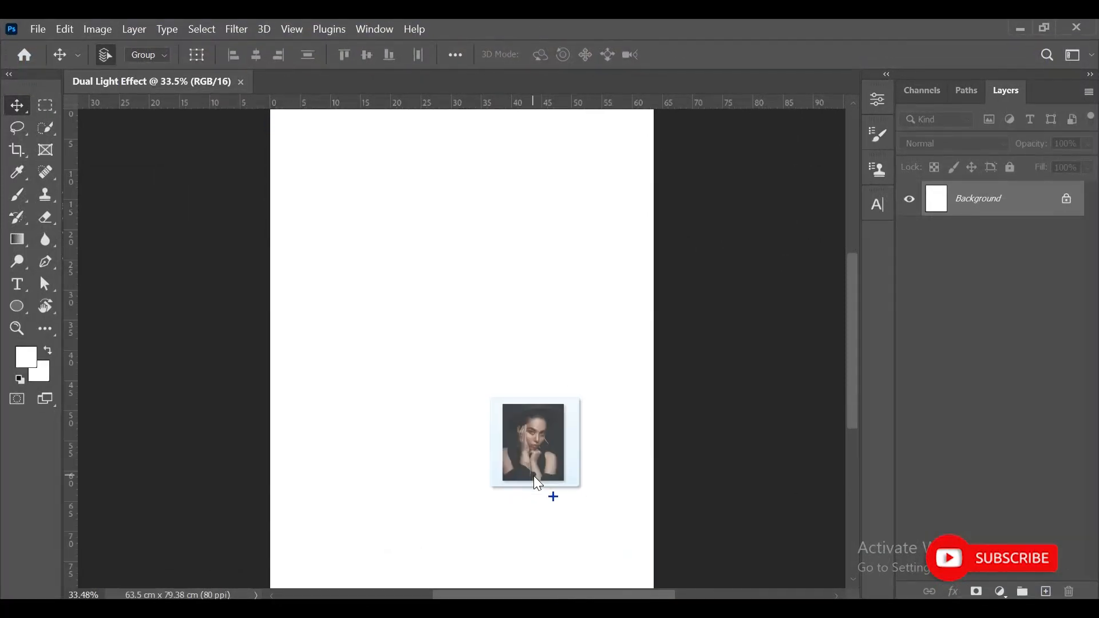
# - Place the portrait photo Picture1 on the canvas and rasterize its layer
pyautogui.moveTo(533, 476); pyautogui.dragTo(551, 496)
pyautogui.press('Return')
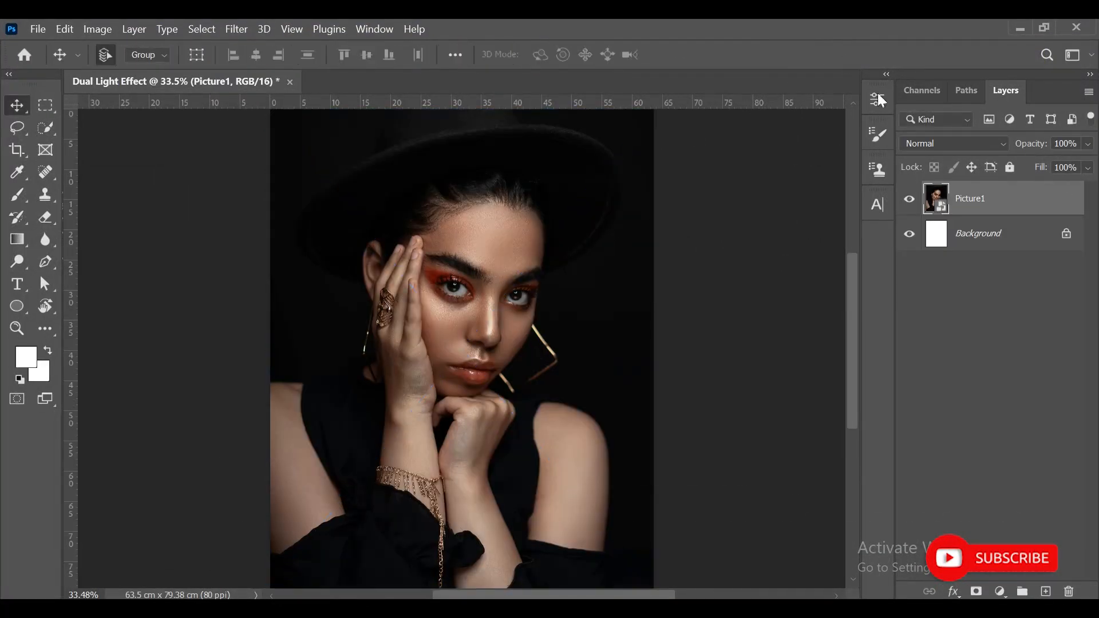
pyautogui.rightClick(998, 207)
pyautogui.click(756, 383)
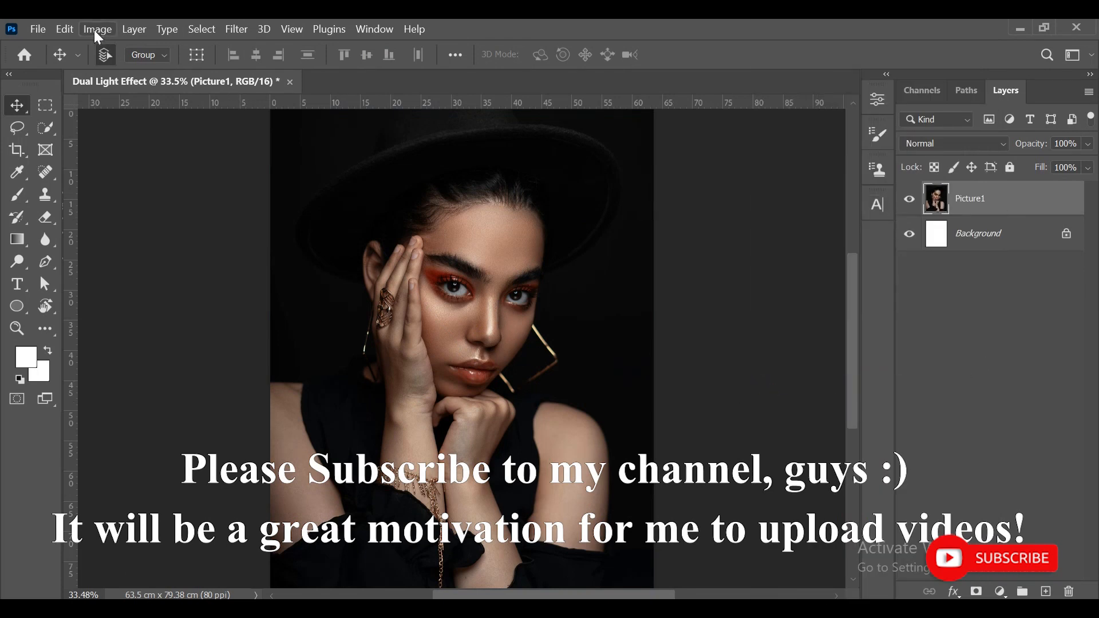
# - Apply a Black & White adjustment to Picture1, raising yellows and greens slightly and lowering reds, cyans, blues and magentas
pyautogui.click(97, 30)
pyautogui.moveTo(109, 68)
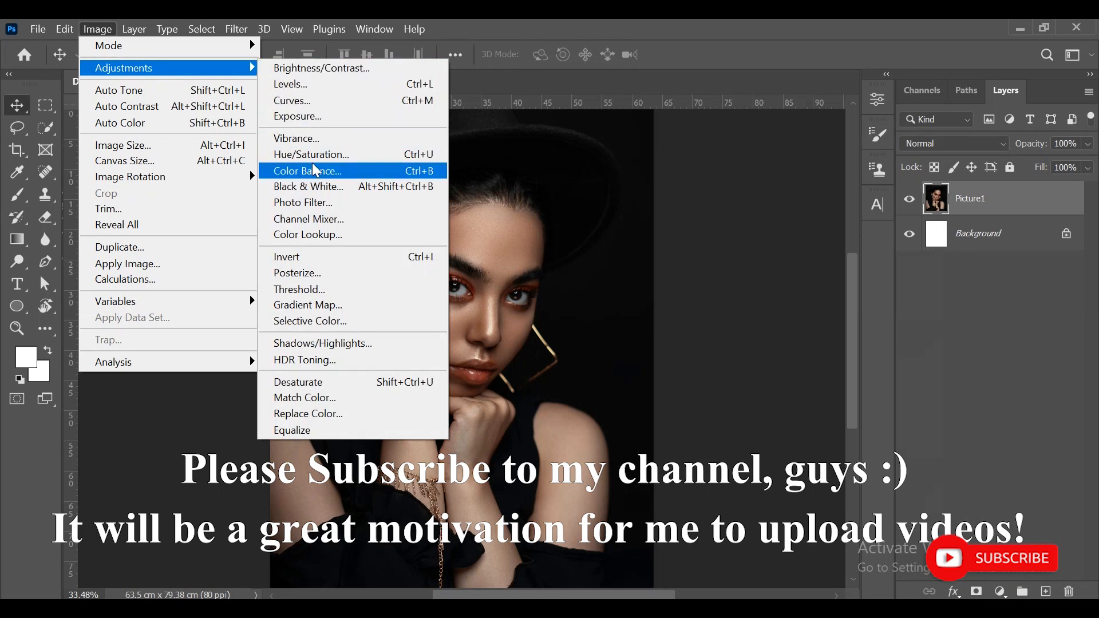
pyautogui.click(311, 187)
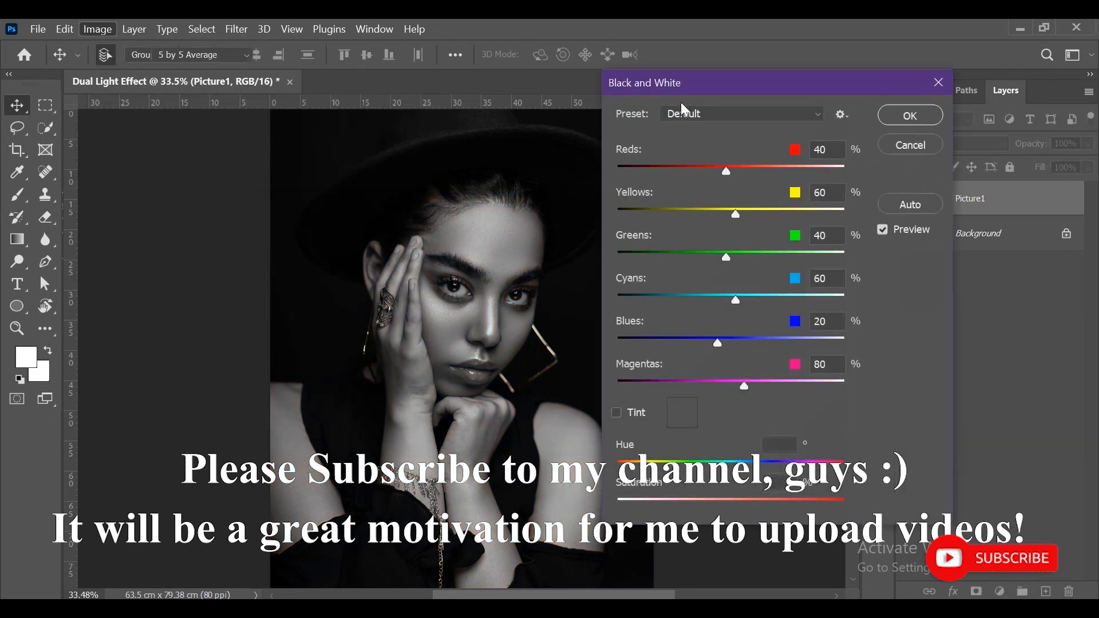
pyautogui.moveTo(716, 77); pyautogui.dragTo(768, 77)
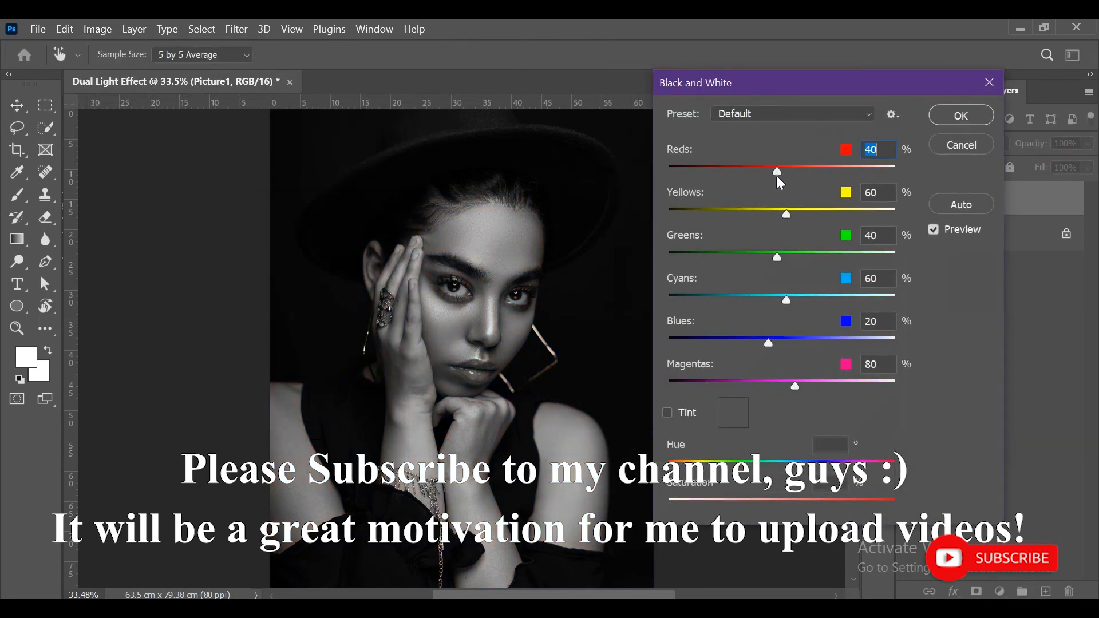
pyautogui.moveTo(775, 170); pyautogui.dragTo(771, 171)
pyautogui.click(793, 210)
pyautogui.moveTo(793, 211); pyautogui.dragTo(798, 210)
pyautogui.moveTo(780, 255); pyautogui.dragTo(786, 257)
pyautogui.moveTo(787, 296); pyautogui.dragTo(770, 297)
pyautogui.moveTo(785, 382); pyautogui.dragTo(777, 386)
pyautogui.moveTo(769, 346); pyautogui.dragTo(760, 345)
pyautogui.moveTo(769, 172); pyautogui.dragTo(771, 173)
pyautogui.click(771, 173)
pyautogui.click(964, 112)
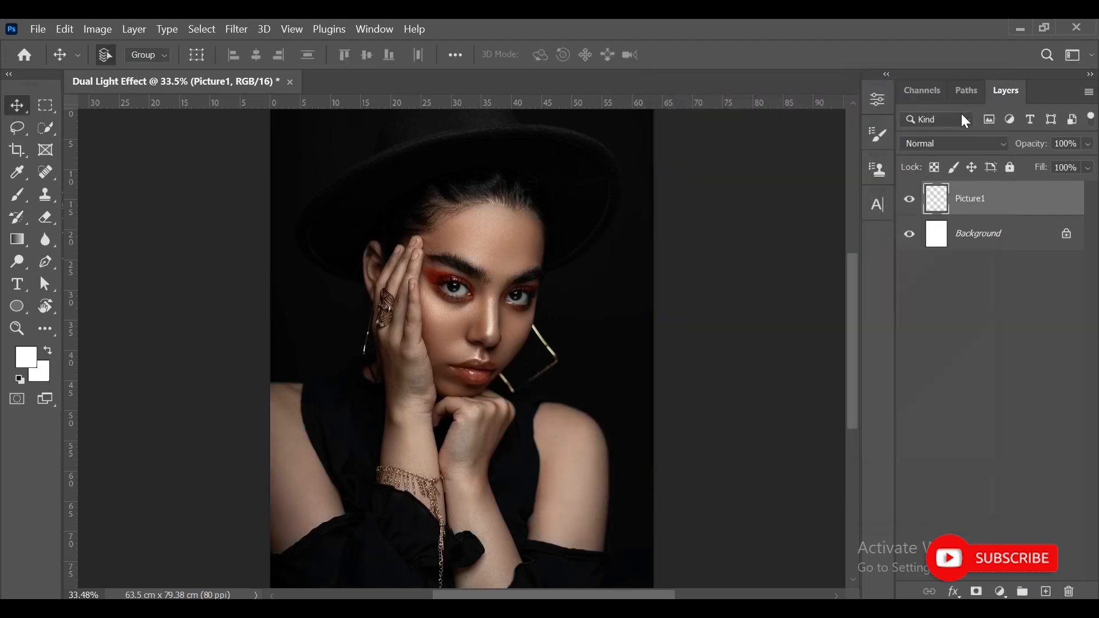
# - Apply a Levels adjustment to Picture1 with a midtone value of 0.92 and a white input level of 236
pyautogui.click(97, 33)
pyautogui.moveTo(107, 67)
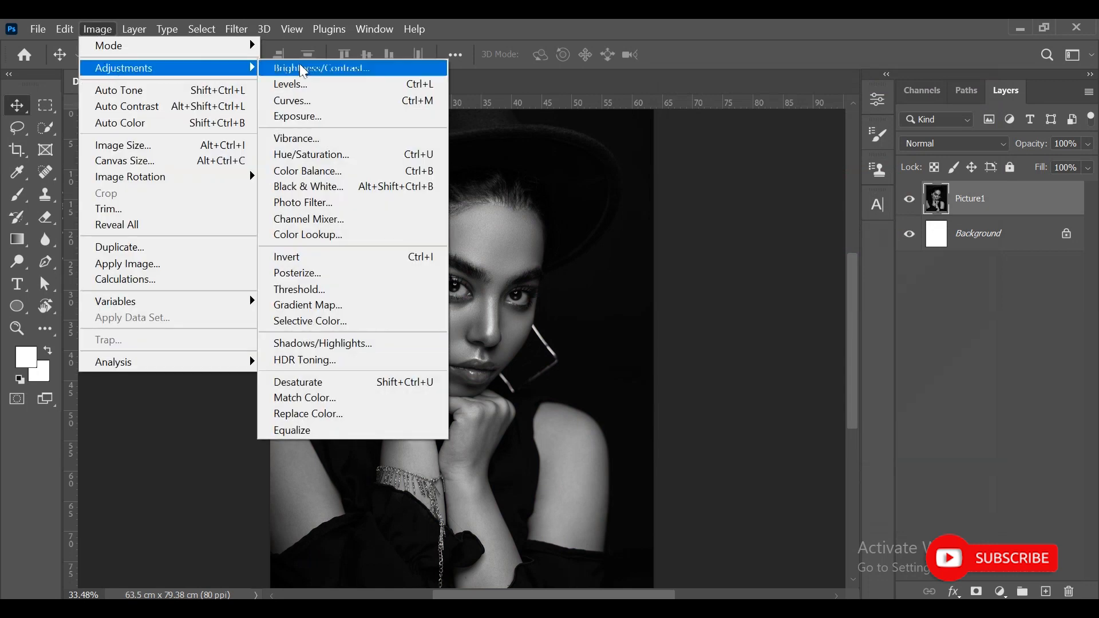
pyautogui.click(313, 83)
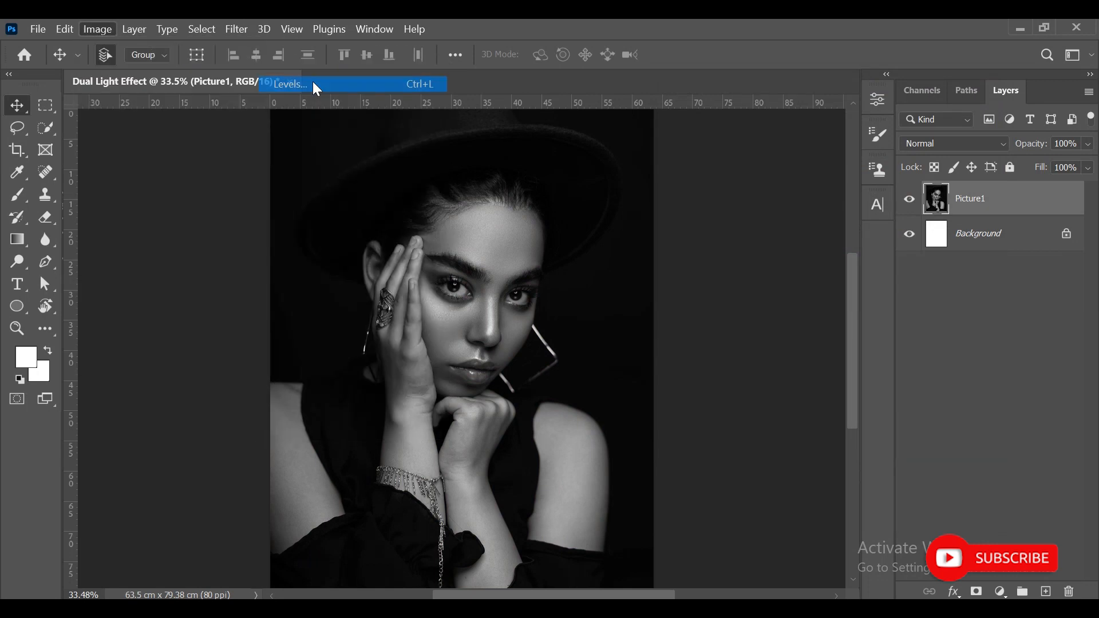
pyautogui.moveTo(784, 338); pyautogui.dragTo(784, 337)
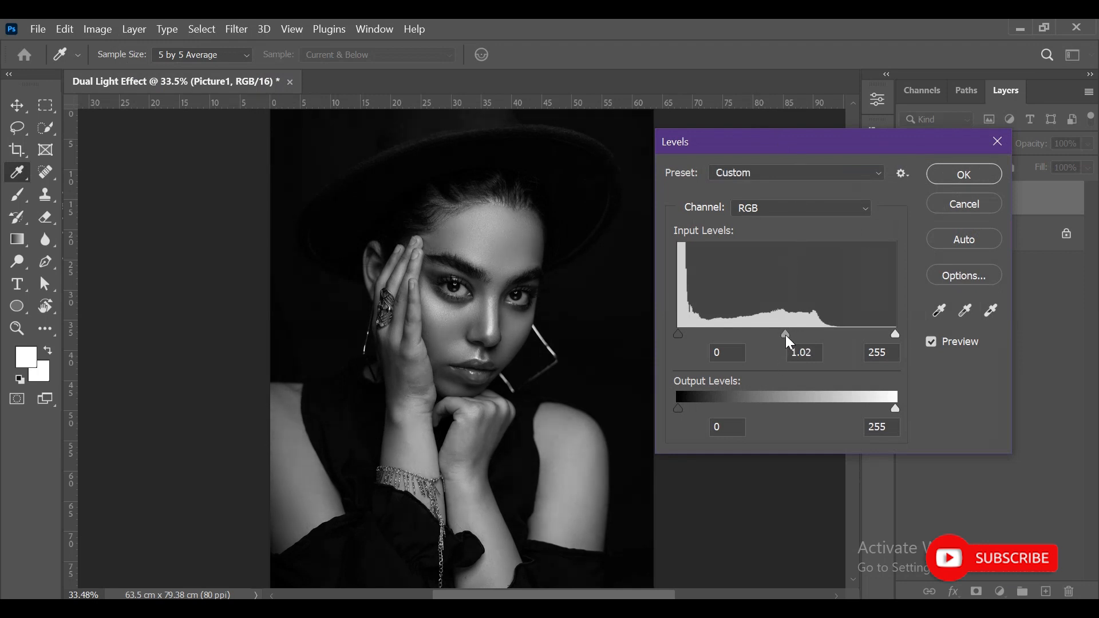
pyautogui.moveTo(786, 336); pyautogui.dragTo(791, 336)
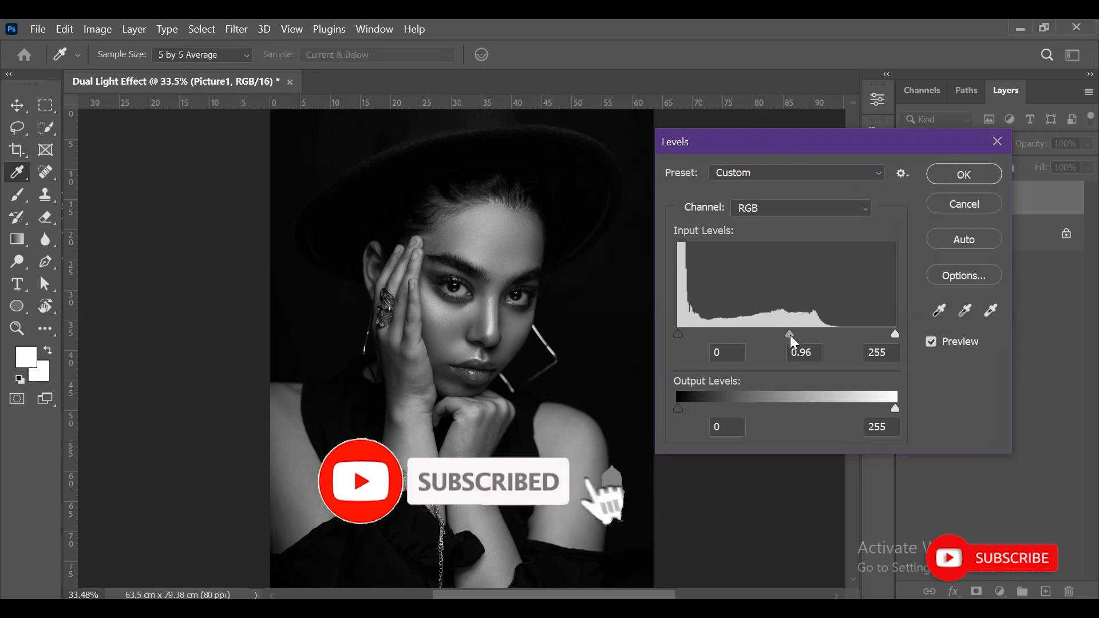
pyautogui.moveTo(891, 335); pyautogui.dragTo(887, 335)
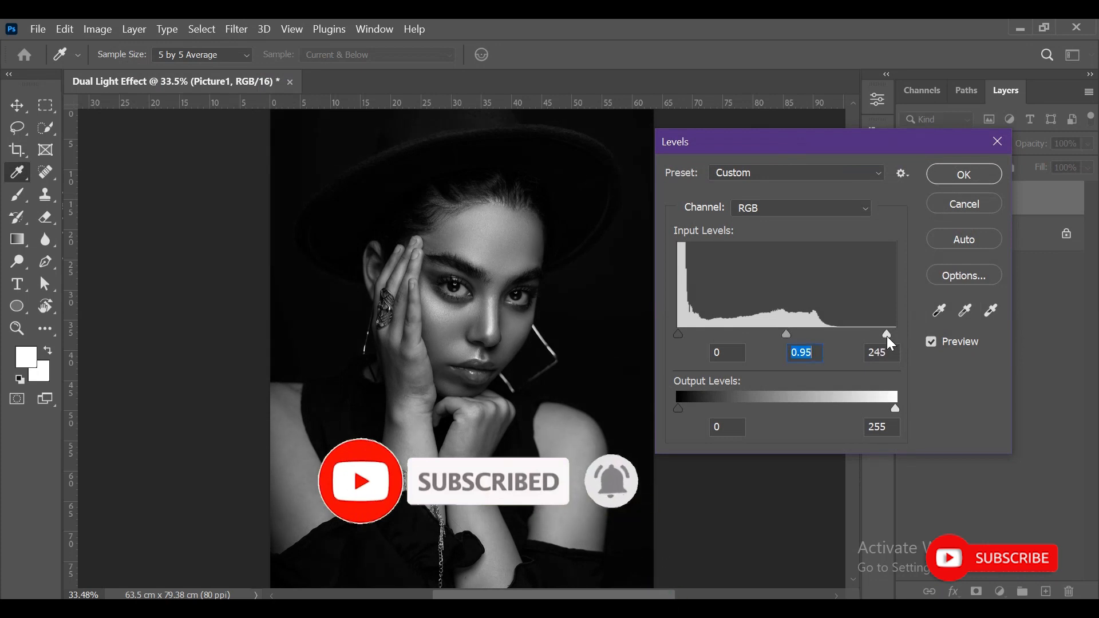
pyautogui.moveTo(886, 334); pyautogui.dragTo(882, 339)
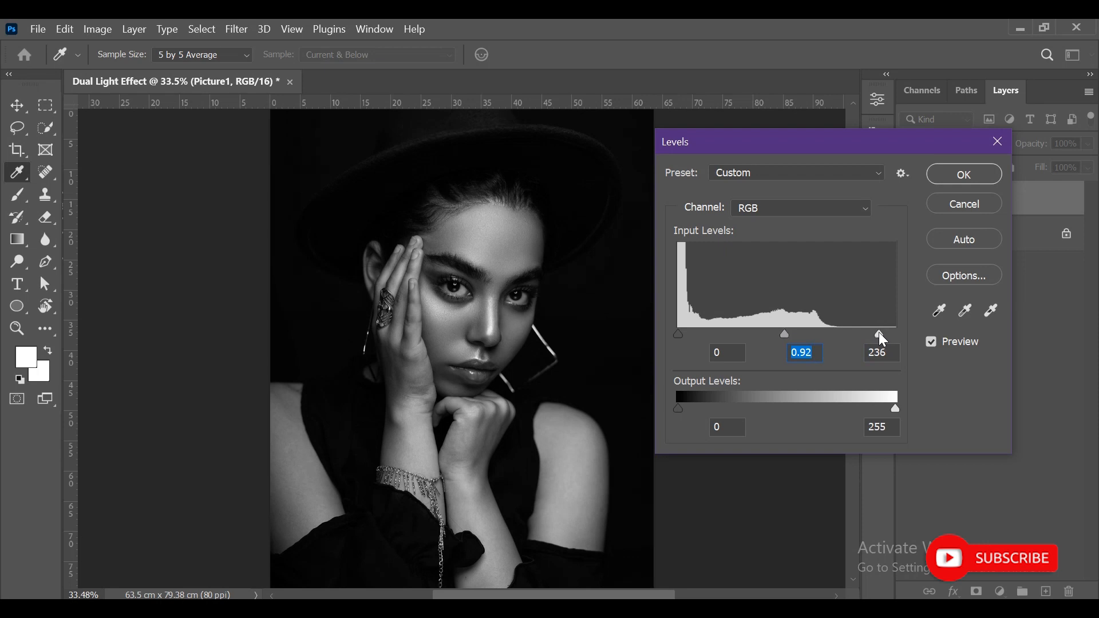
pyautogui.click(960, 178)
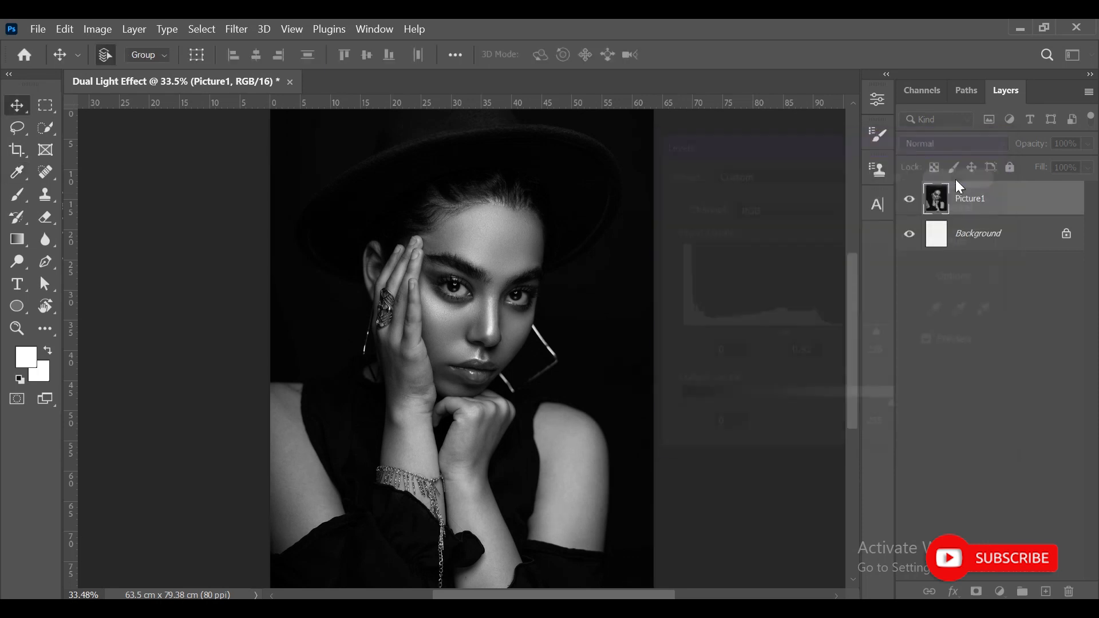
# - Add a solid color fill layer in #00ffe4 above Picture1 and set its blend mode to Color
pyautogui.click(1000, 591)
pyautogui.click(1005, 283)
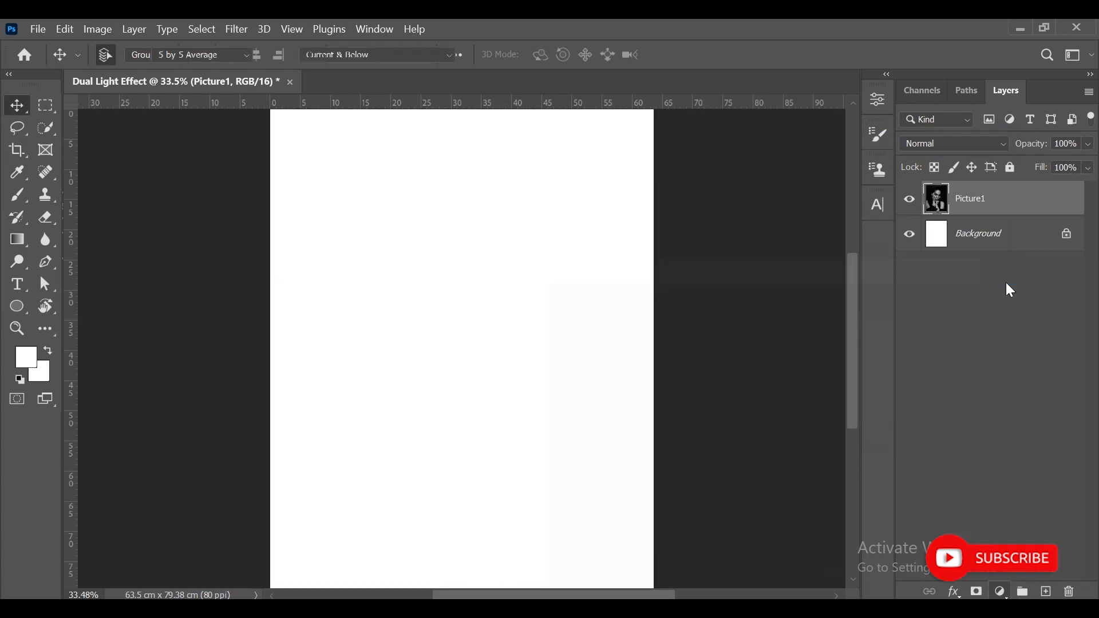
pyautogui.moveTo(781, 335); pyautogui.dragTo(780, 418)
pyautogui.moveTo(716, 351); pyautogui.dragTo(766, 288)
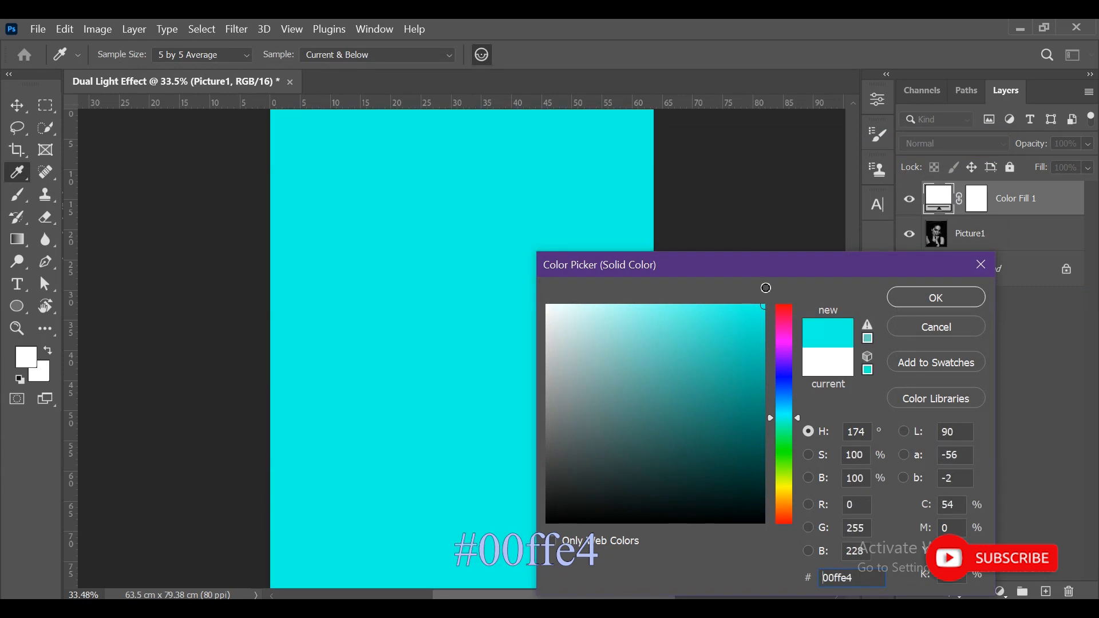
pyautogui.click(911, 292)
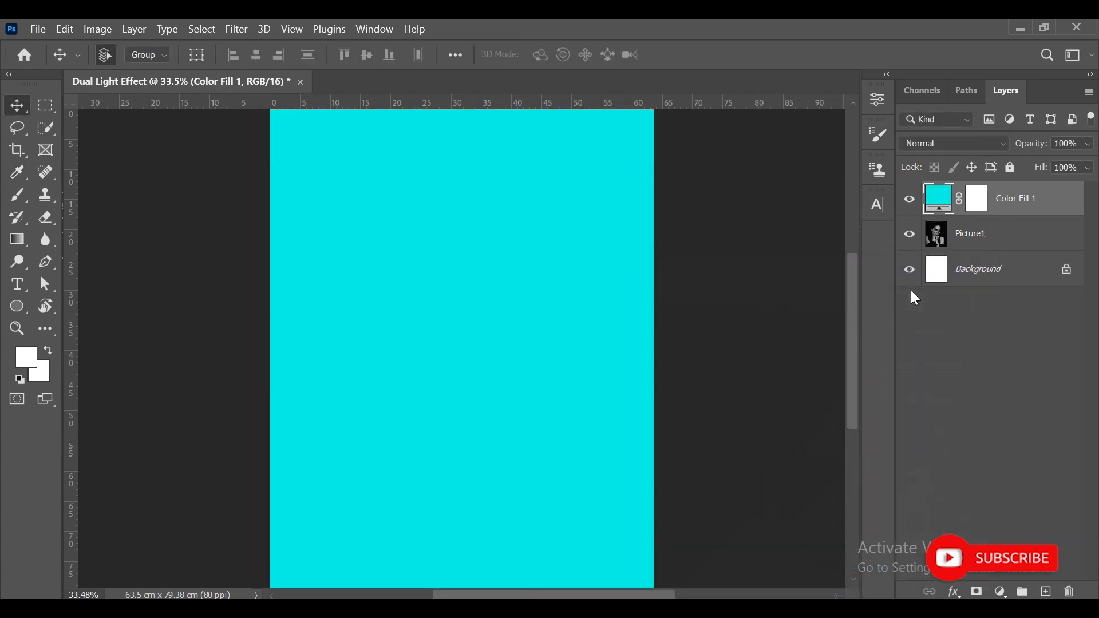
pyautogui.click(953, 143)
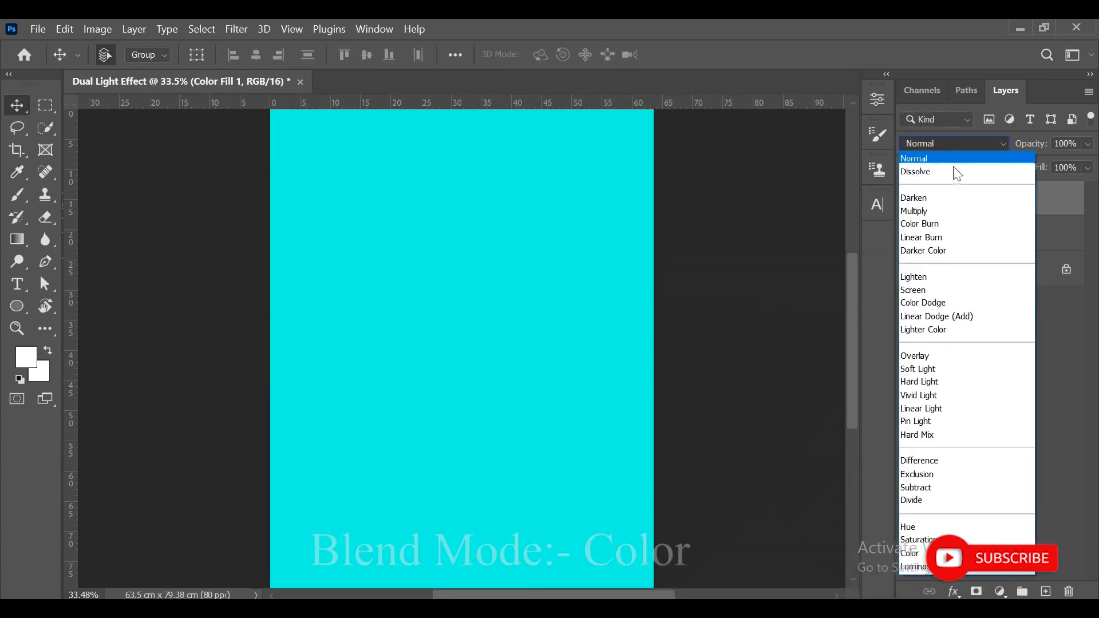
pyautogui.click(938, 553)
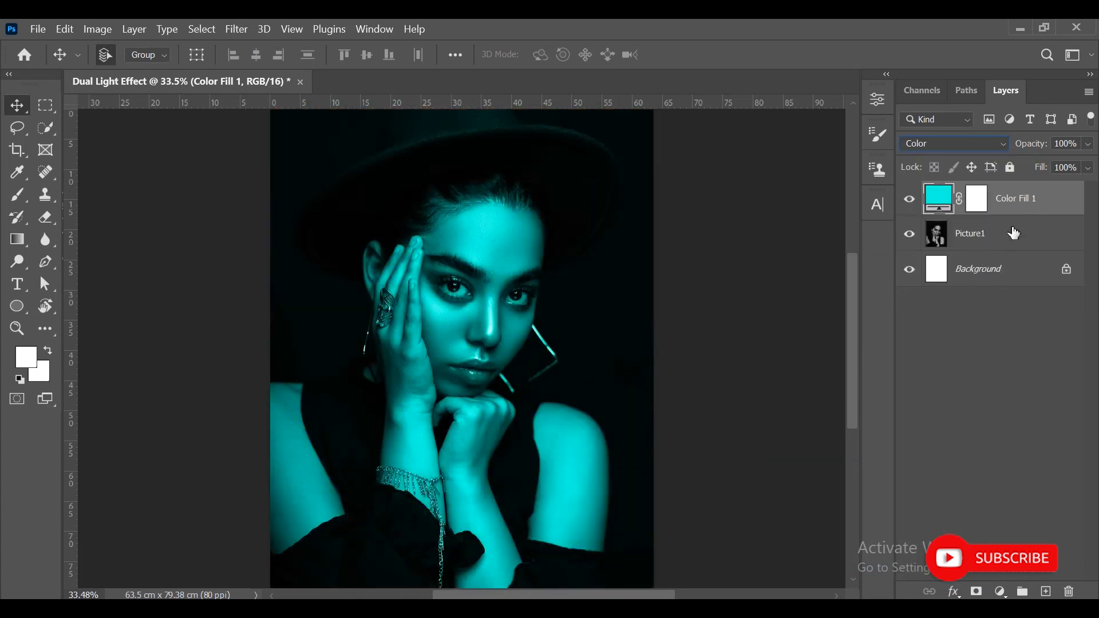
# - Set the cyan fill layer's Blend If range for the underlying layer to 0/120 and 229/255, then compare with the layer hidden and shown
pyautogui.click(954, 591)
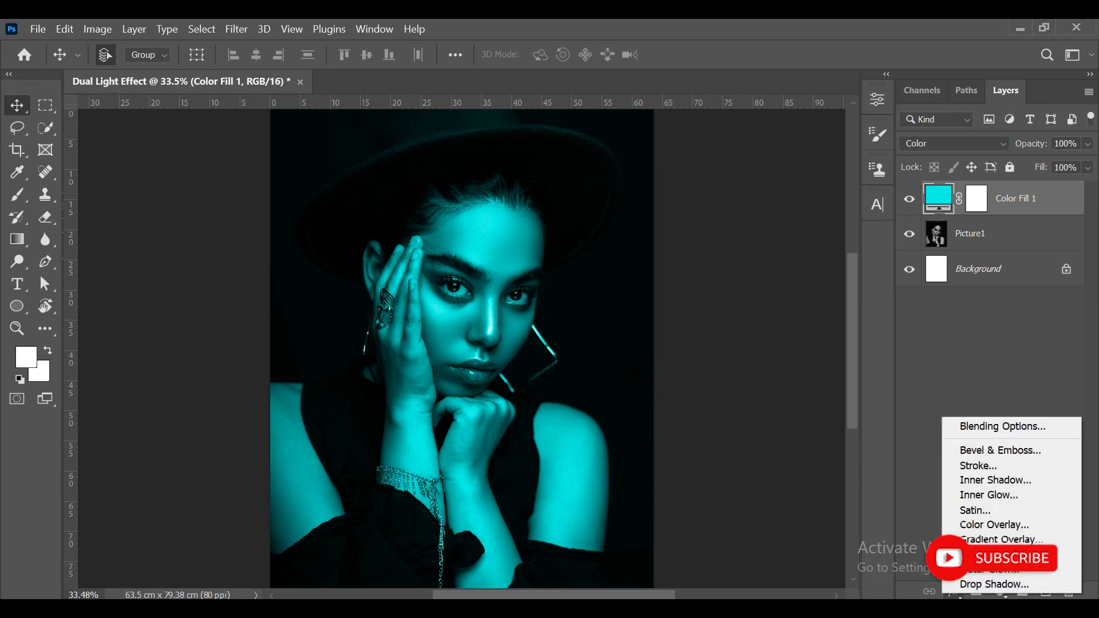
pyautogui.click(979, 424)
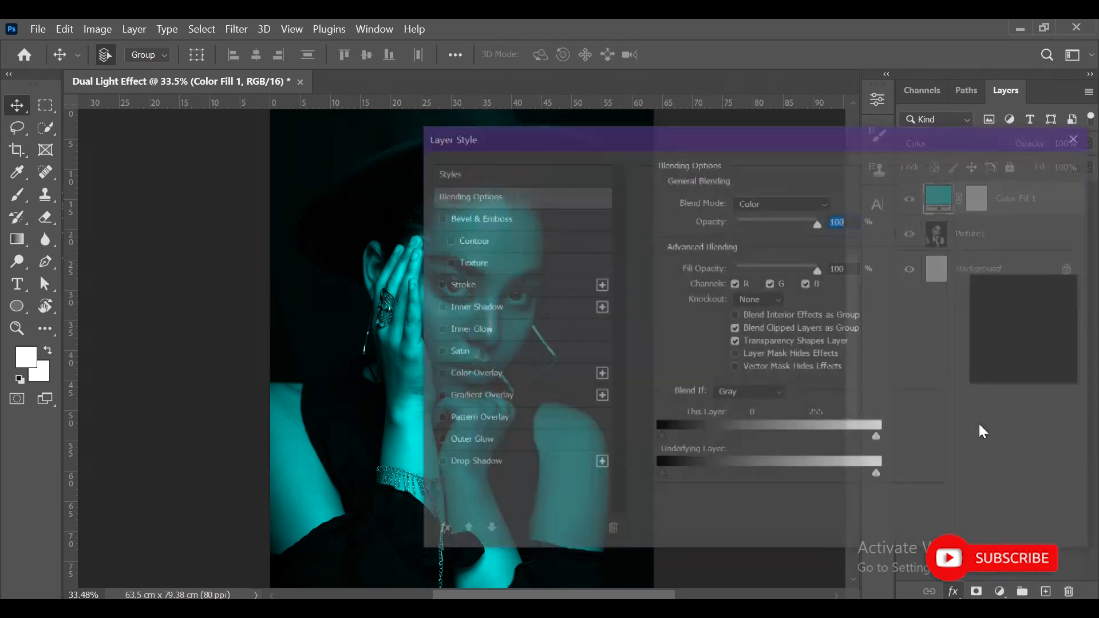
pyautogui.moveTo(675, 140); pyautogui.dragTo(744, 33)
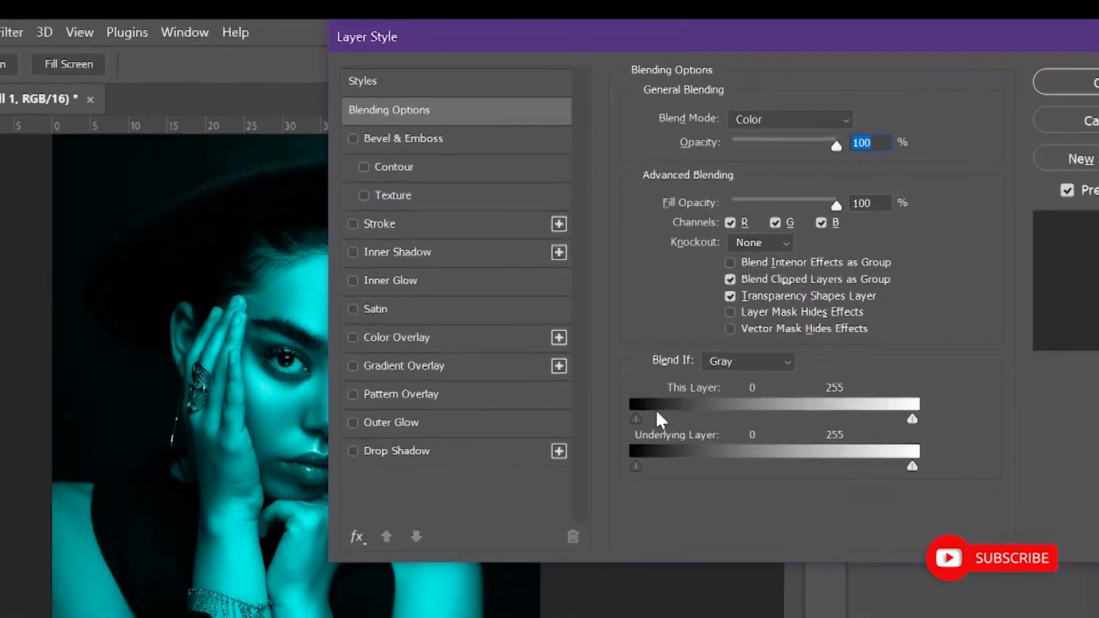
pyautogui.moveTo(639, 464); pyautogui.dragTo(678, 468)
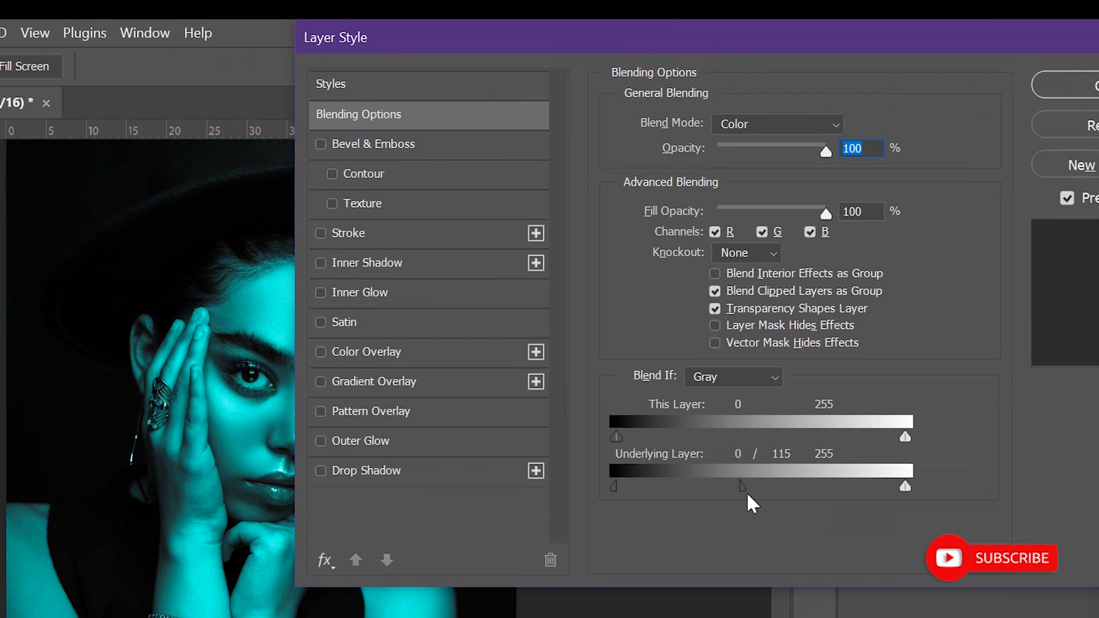
pyautogui.moveTo(747, 492); pyautogui.dragTo(735, 493)
pyautogui.moveTo(894, 485)
pyautogui.mouseDown()
pyautogui.moveTo(750, 489)
pyautogui.moveTo(874, 490)
pyautogui.mouseUp()
pyautogui.moveTo(737, 488)
pyautogui.mouseDown()
pyautogui.moveTo(768, 485)
pyautogui.moveTo(753, 485)
pyautogui.mouseUp()
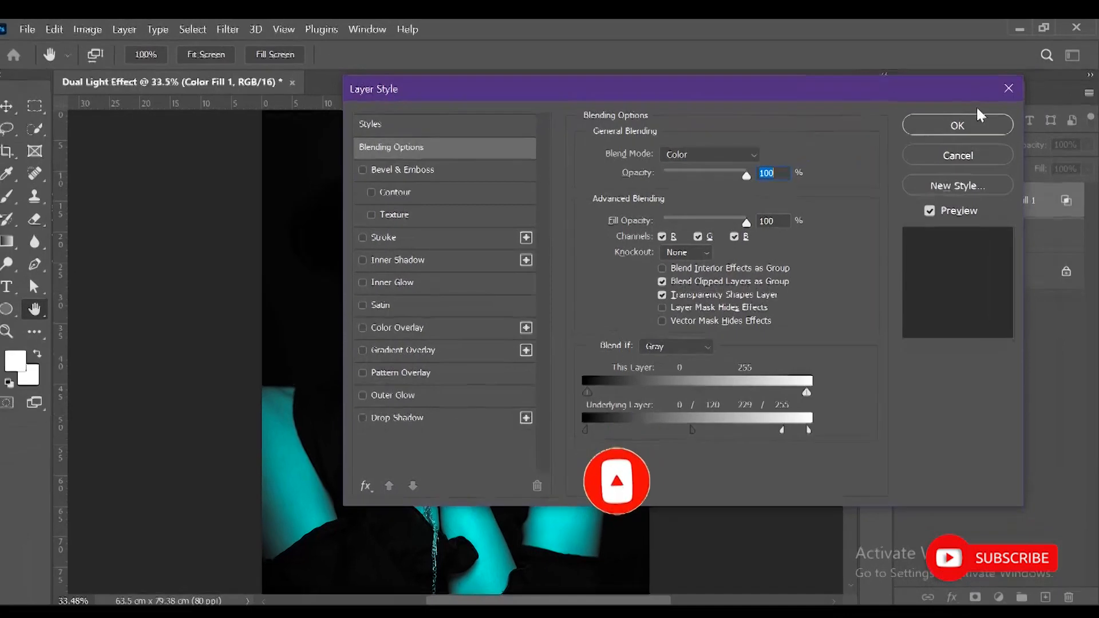
pyautogui.click(976, 120)
pyautogui.click(907, 213)
pyautogui.click(907, 211)
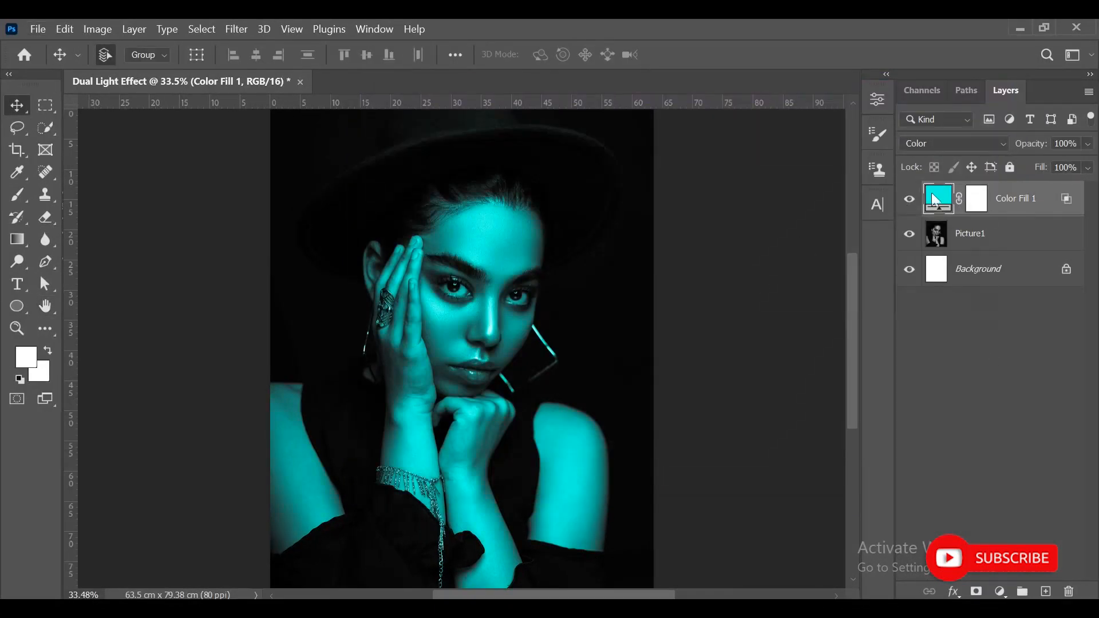
pyautogui.click(981, 351)
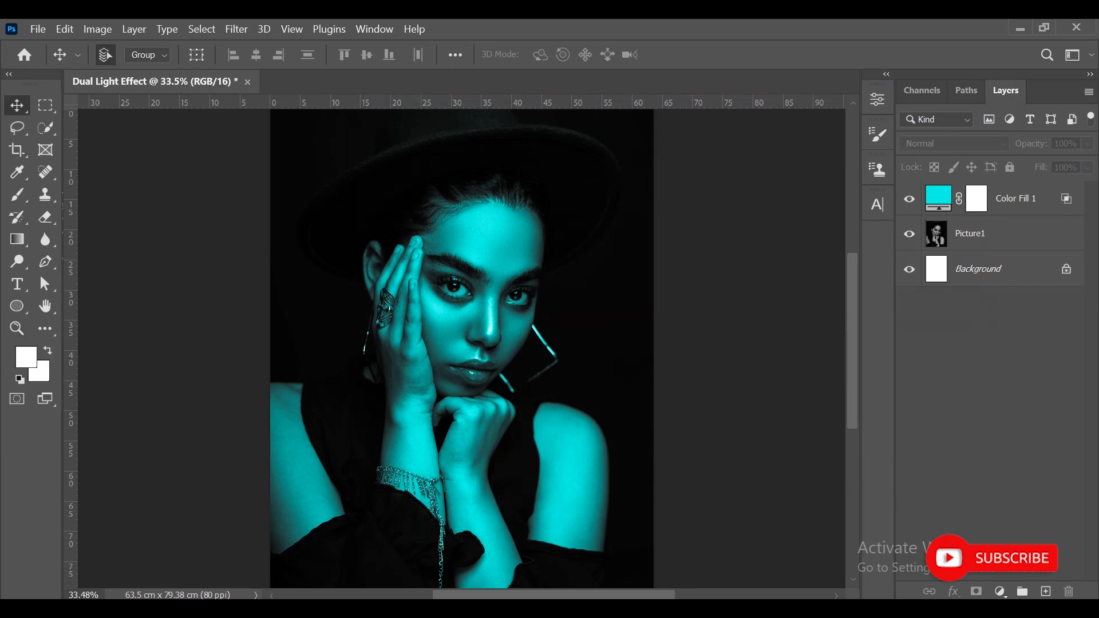
# - Add a second solid color fill layer in magenta #f600ff above the cyan fill
pyautogui.click(1000, 591)
pyautogui.click(1016, 287)
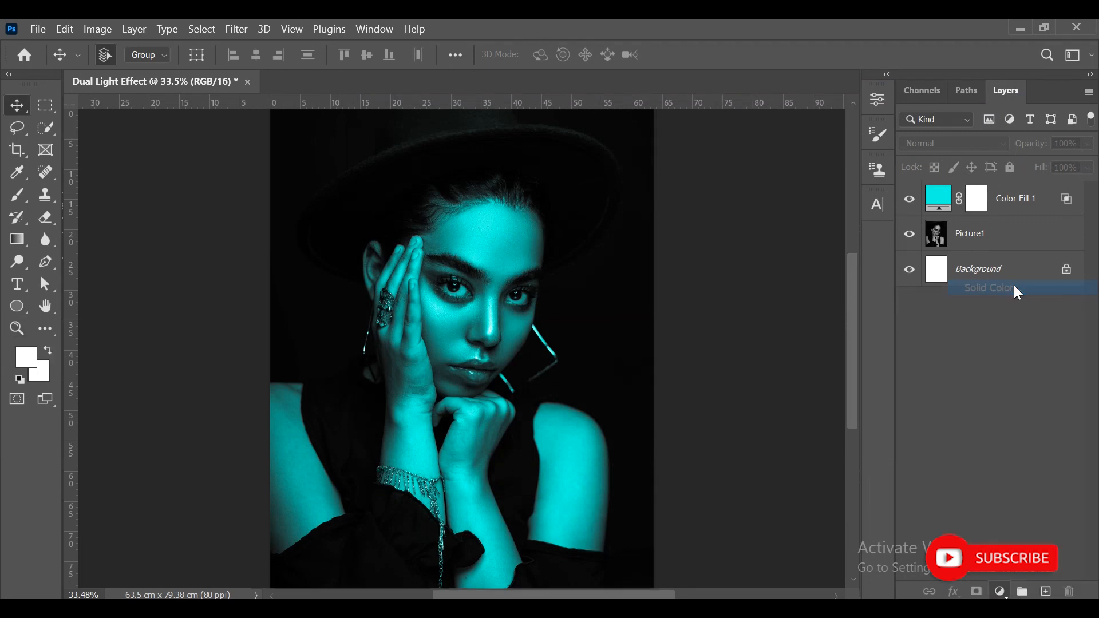
pyautogui.click(787, 342)
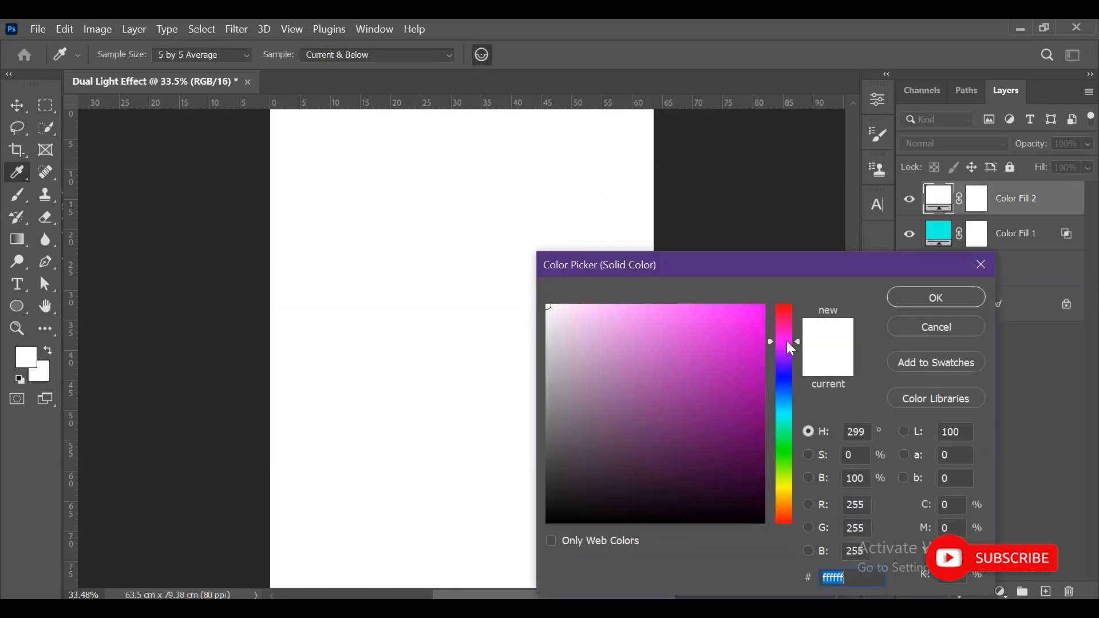
pyautogui.moveTo(744, 318); pyautogui.dragTo(771, 281)
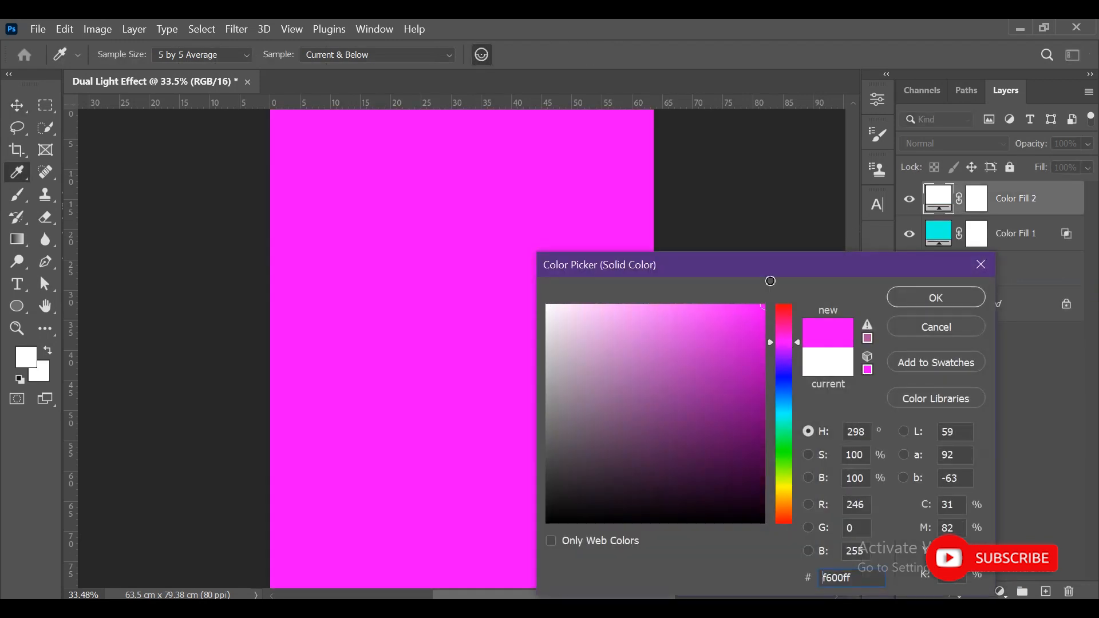
pyautogui.click(916, 297)
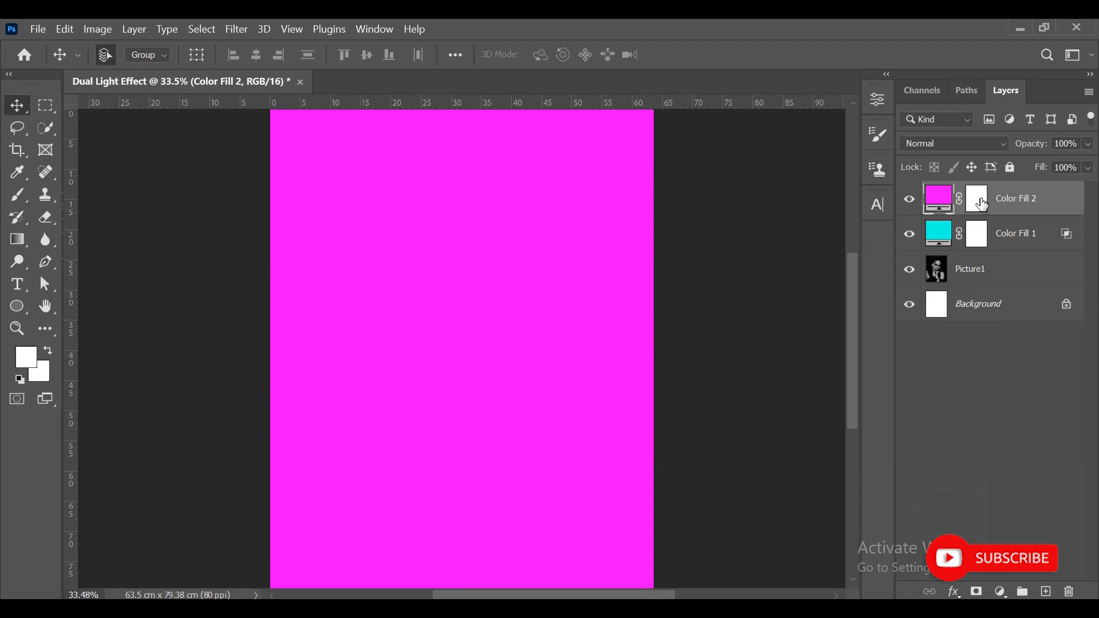
# - Invert the layer mask of the magenta Color Fill 2 layer
pyautogui.click(982, 204)
pyautogui.hotkey('ctrl', 'i')
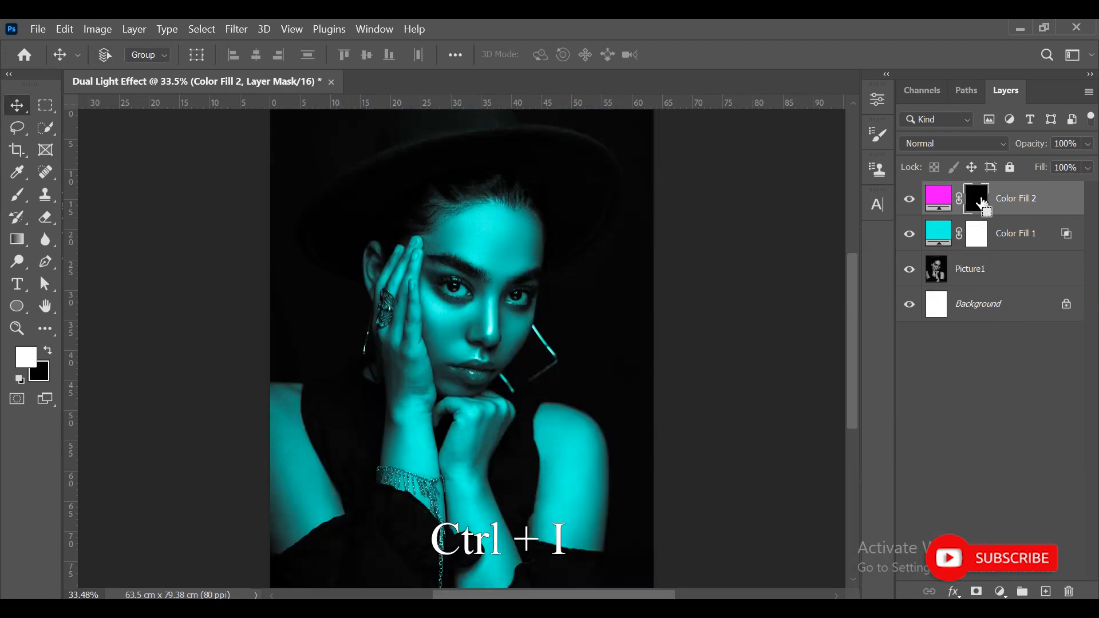
# - With the Lasso at 15 px feather, select the shadow-side edge of the face from forehead to cheek
pyautogui.click(19, 129)
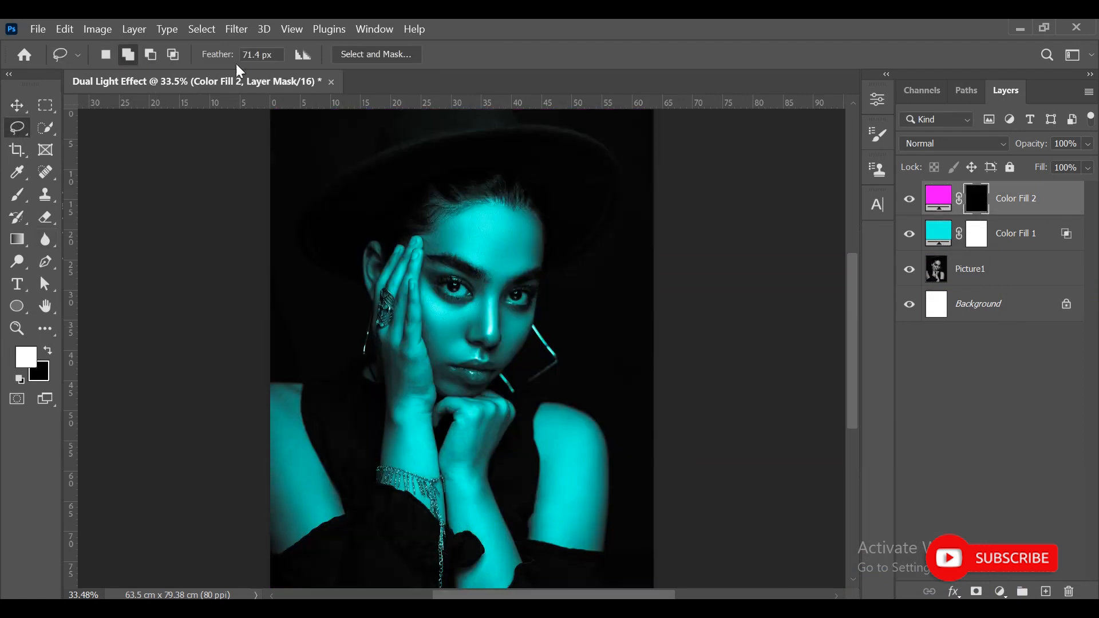
pyautogui.write('15')
pyautogui.scroll(3, 393, 246)
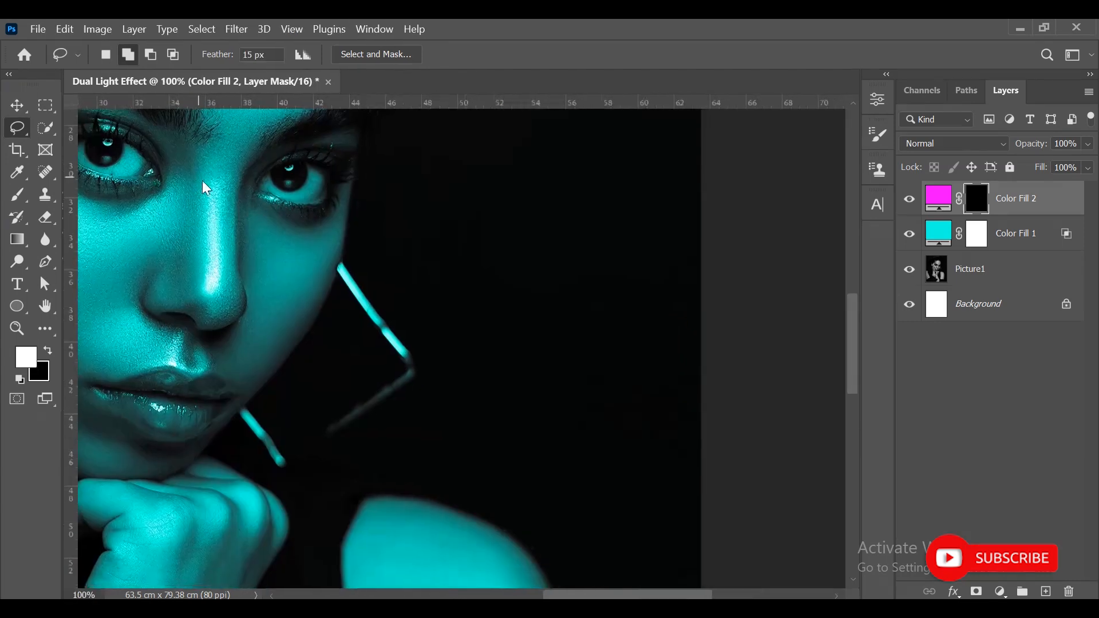
pyautogui.moveTo(203, 186); pyautogui.dragTo(283, 239)
pyautogui.moveTo(443, 223); pyautogui.dragTo(495, 404)
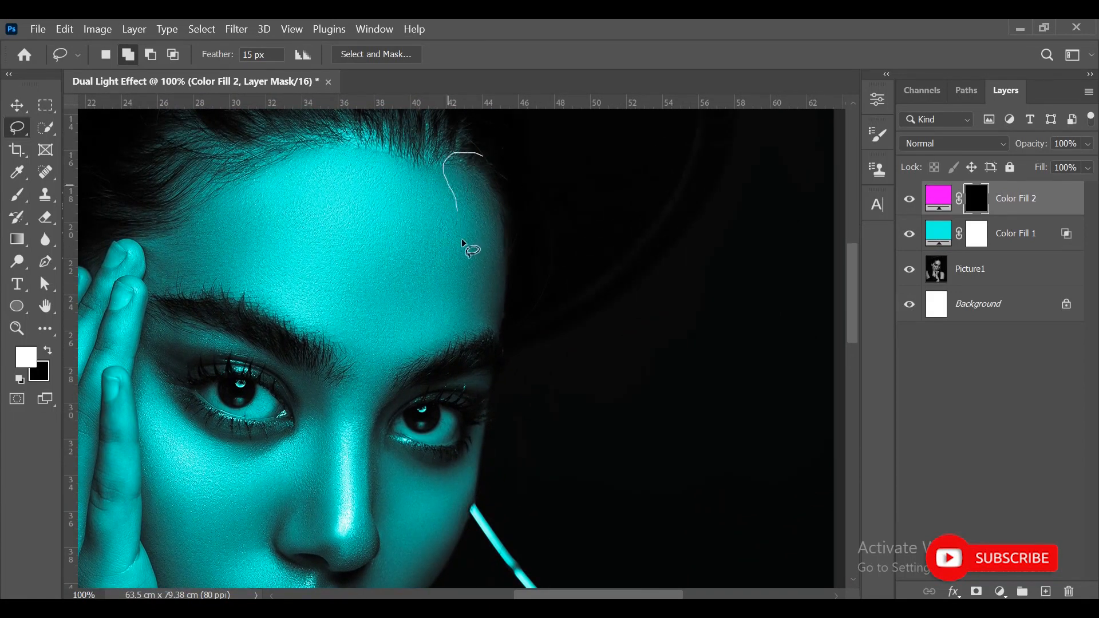
pyautogui.moveTo(463, 251); pyautogui.dragTo(467, 345)
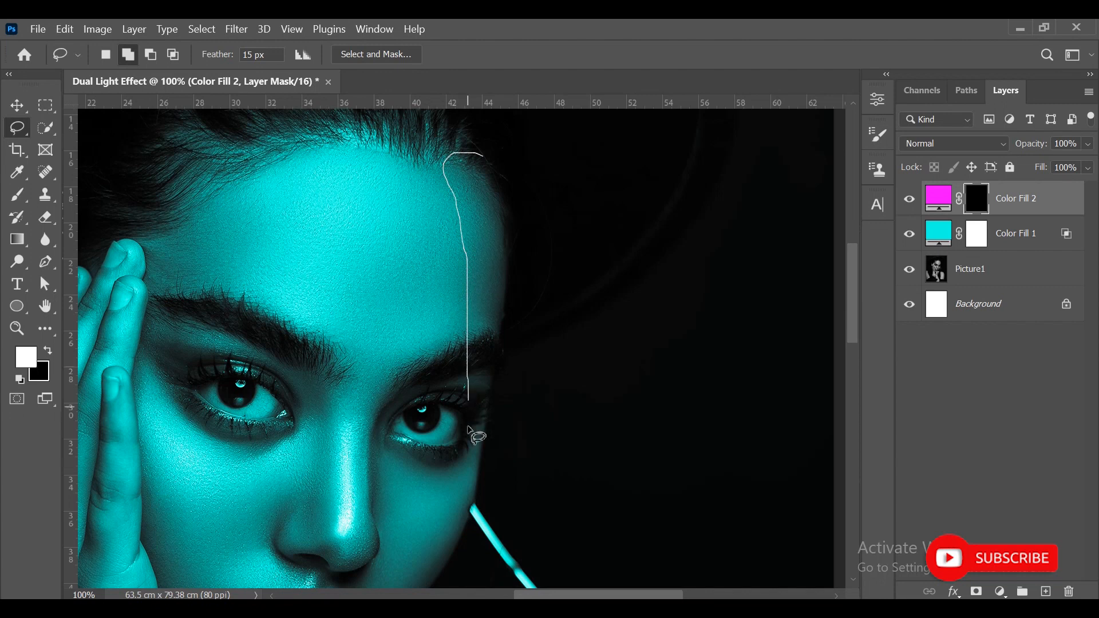
pyautogui.moveTo(436, 580)
pyautogui.mouseDown()
pyautogui.moveTo(534, 300)
pyautogui.moveTo(527, 184)
pyautogui.mouseUp()
# - Set the Lasso feather to 30 px and add the jawline, chin and knuckles of the fist to the selection
pyautogui.scroll(-5, 527, 184)
pyautogui.click(230, 55)
pyautogui.write('30')
pyautogui.moveTo(438, 294); pyautogui.dragTo(324, 417)
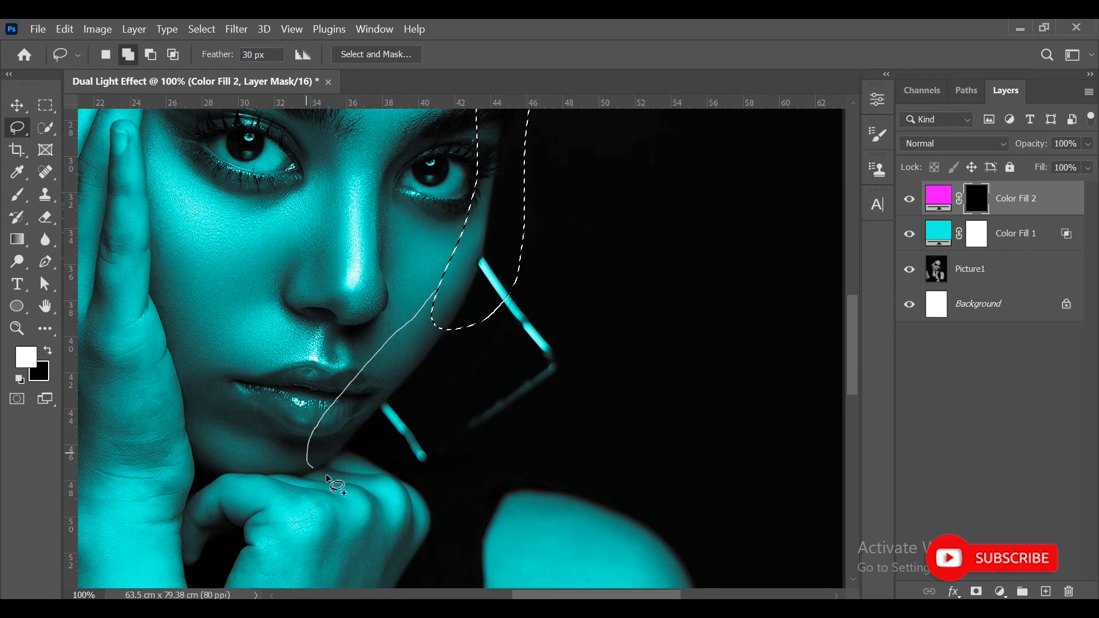
pyautogui.moveTo(401, 556)
pyautogui.mouseDown()
pyautogui.moveTo(480, 325)
pyautogui.moveTo(478, 287)
pyautogui.mouseUp()
pyautogui.moveTo(478, 399); pyautogui.dragTo(479, 165)
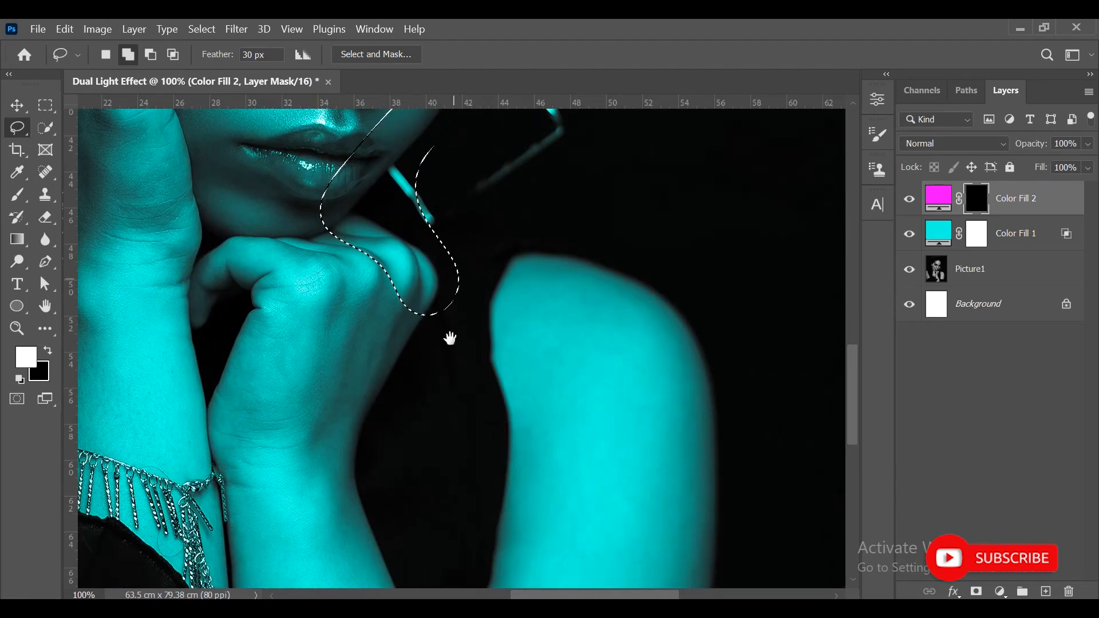
pyautogui.moveTo(444, 333); pyautogui.dragTo(442, 213)
# - Extend the selection down the outer edge of the forearm below the fist
pyautogui.moveTo(406, 178); pyautogui.dragTo(331, 321)
pyautogui.moveTo(368, 497); pyautogui.dragTo(441, 162)
pyautogui.moveTo(435, 407); pyautogui.dragTo(354, 118)
pyautogui.moveTo(291, 228)
pyautogui.mouseDown()
pyautogui.moveTo(320, 308)
pyautogui.moveTo(384, 360)
pyautogui.moveTo(350, 196)
pyautogui.mouseUp()
pyautogui.moveTo(326, 321)
pyautogui.mouseDown()
pyautogui.moveTo(335, 370)
pyautogui.moveTo(400, 301)
pyautogui.moveTo(395, 289)
pyautogui.mouseUp()
pyautogui.moveTo(425, 112); pyautogui.dragTo(378, 417)
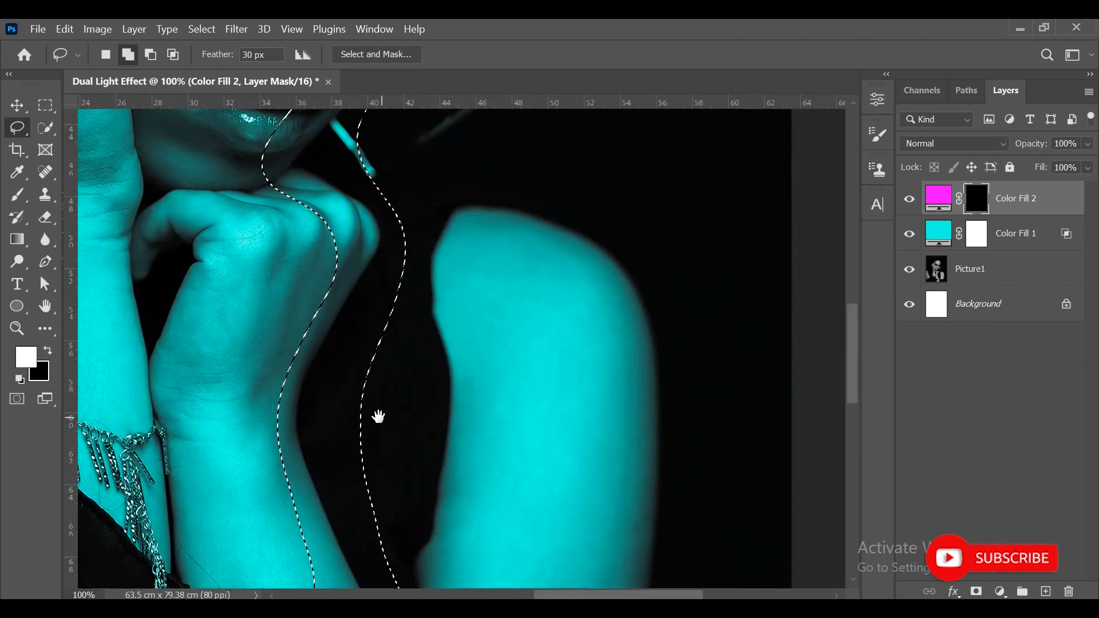
pyautogui.moveTo(395, 200); pyautogui.dragTo(345, 443)
pyautogui.moveTo(537, 515); pyautogui.dragTo(356, 302)
# - Add the outer edge of the shoulder and upper arm to the selection, keeping the 30 px feather
pyautogui.moveTo(237, 186)
pyautogui.mouseDown()
pyautogui.moveTo(229, 223)
pyautogui.moveTo(287, 266)
pyautogui.mouseUp()
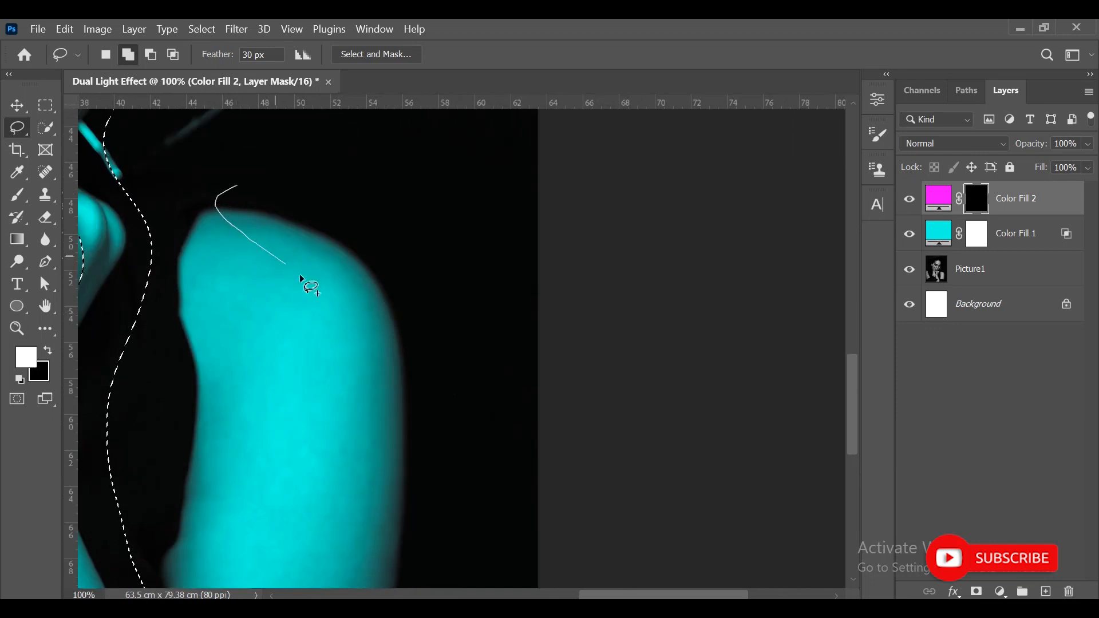
pyautogui.moveTo(341, 595)
pyautogui.mouseDown()
pyautogui.moveTo(417, 520)
pyautogui.moveTo(419, 357)
pyautogui.moveTo(294, 172)
pyautogui.mouseUp()
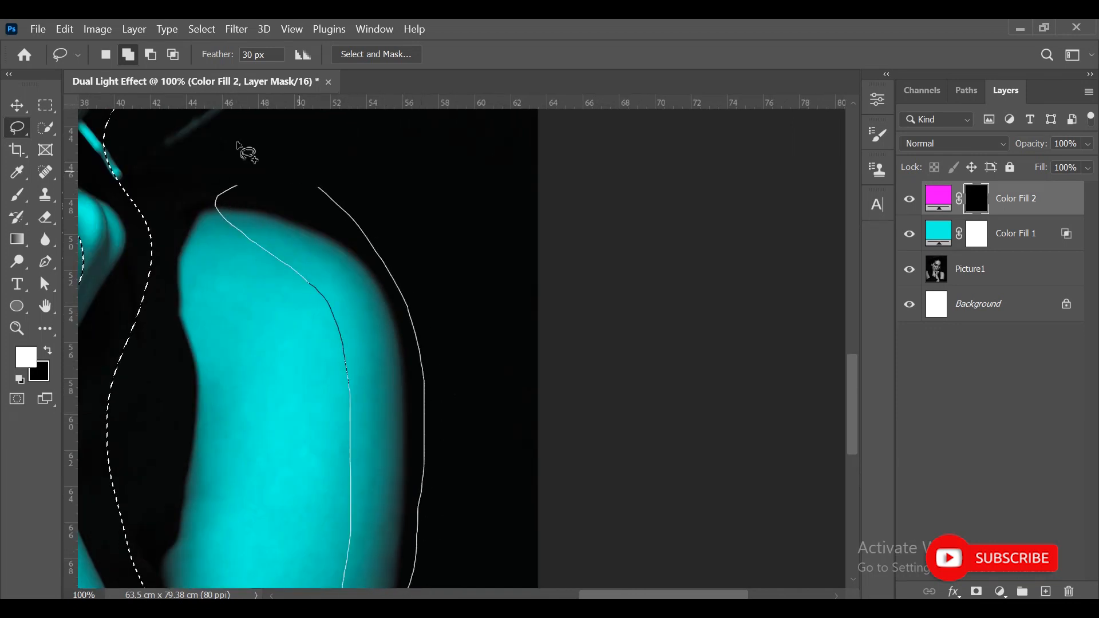
pyautogui.moveTo(449, 441); pyautogui.dragTo(400, 147)
pyautogui.moveTo(299, 265); pyautogui.dragTo(371, 267)
pyautogui.moveTo(366, 137); pyautogui.dragTo(478, 570)
pyautogui.moveTo(413, 137); pyautogui.dragTo(525, 570)
pyautogui.moveTo(286, 489); pyautogui.dragTo(482, 235)
pyautogui.moveTo(167, 518); pyautogui.dragTo(363, 265)
pyautogui.moveTo(359, 130)
pyautogui.mouseDown()
pyautogui.moveTo(356, 307)
pyautogui.moveTo(330, 460)
pyautogui.mouseUp()
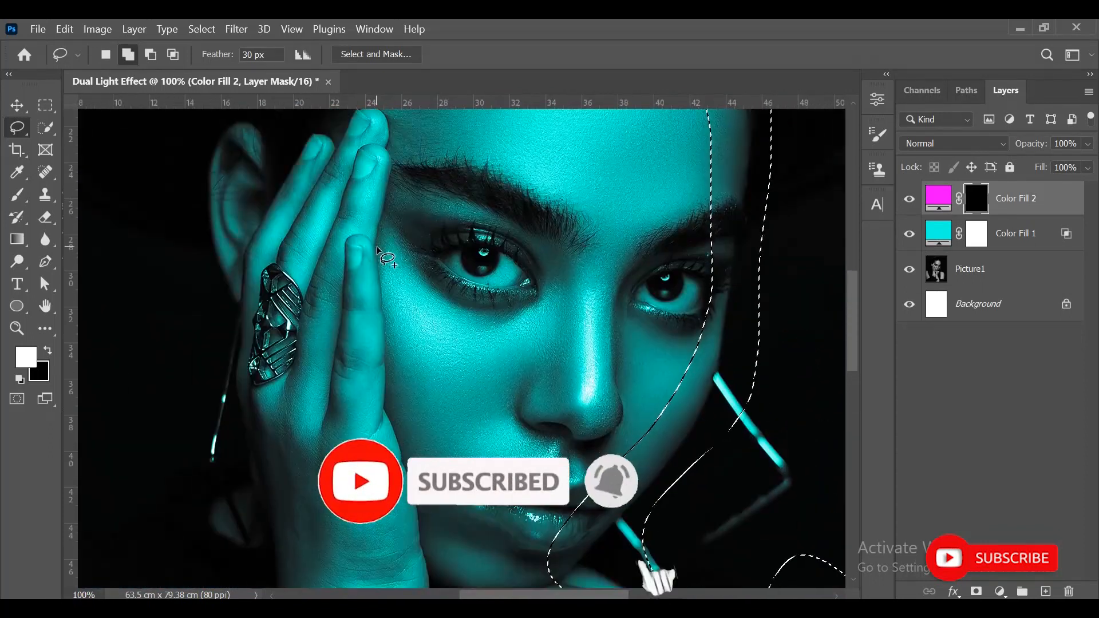
# - Add the cheek-side edge of the raised hand and its forearm to the selection
pyautogui.hotkey('ctrl', '-')
pyautogui.moveTo(413, 232); pyautogui.dragTo(426, 431)
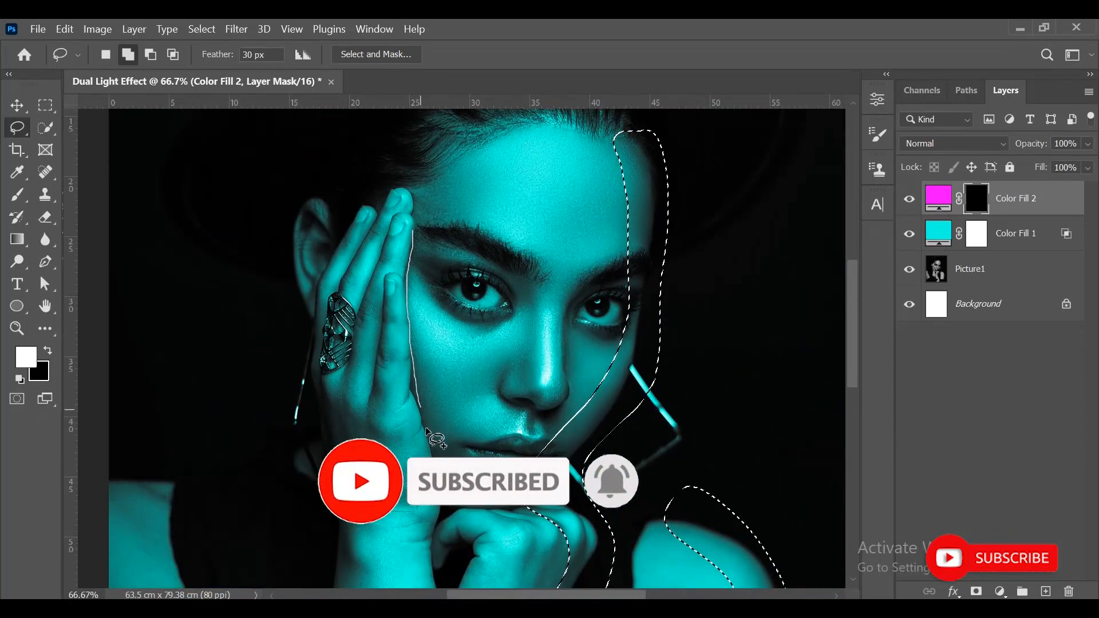
pyautogui.moveTo(436, 535)
pyautogui.mouseDown()
pyautogui.moveTo(436, 558)
pyautogui.moveTo(399, 290)
pyautogui.mouseUp()
pyautogui.moveTo(422, 502)
pyautogui.mouseDown()
pyautogui.moveTo(408, 296)
pyautogui.moveTo(406, 500)
pyautogui.moveTo(446, 490)
pyautogui.moveTo(409, 293)
pyautogui.mouseUp()
pyautogui.moveTo(450, 513); pyautogui.dragTo(420, 294)
pyautogui.moveTo(387, 357)
pyautogui.mouseDown()
pyautogui.moveTo(406, 475)
pyautogui.moveTo(424, 337)
pyautogui.mouseUp()
pyautogui.moveTo(378, 273)
pyautogui.mouseDown()
pyautogui.moveTo(366, 464)
pyautogui.moveTo(351, 504)
pyautogui.mouseUp()
# - Set the Lasso feather to 10 px and subtract the cheek area beside the raised fingers from the selection
pyautogui.click(223, 55)
pyautogui.write('10')
pyautogui.press('Return')
pyautogui.moveTo(258, 166); pyautogui.dragTo(234, 282)
pyautogui.click(151, 55)
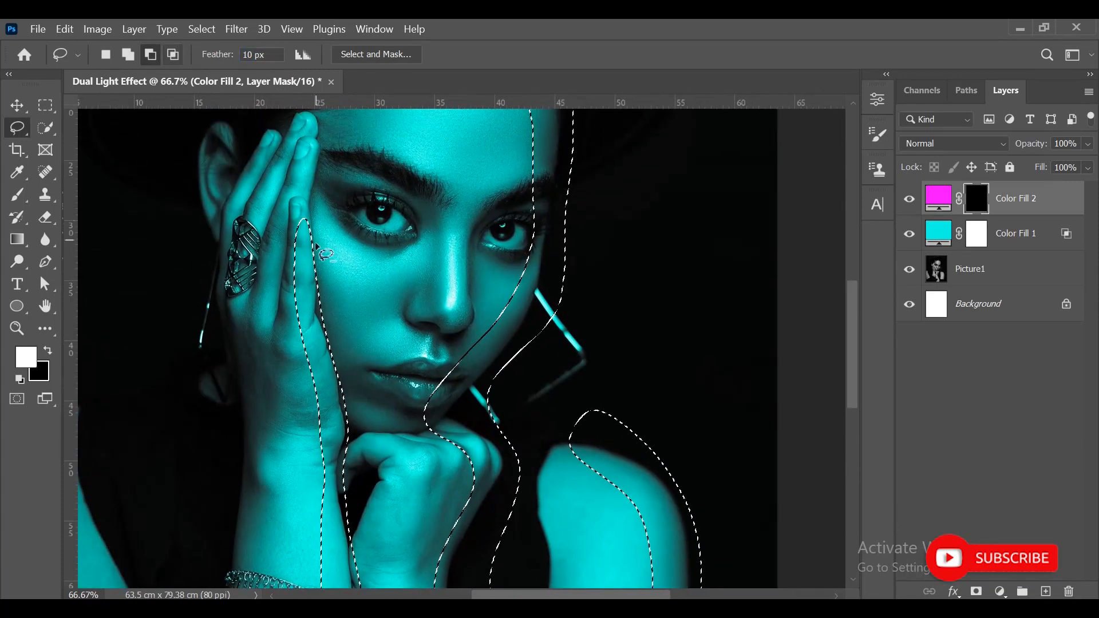
pyautogui.moveTo(320, 155); pyautogui.dragTo(310, 206)
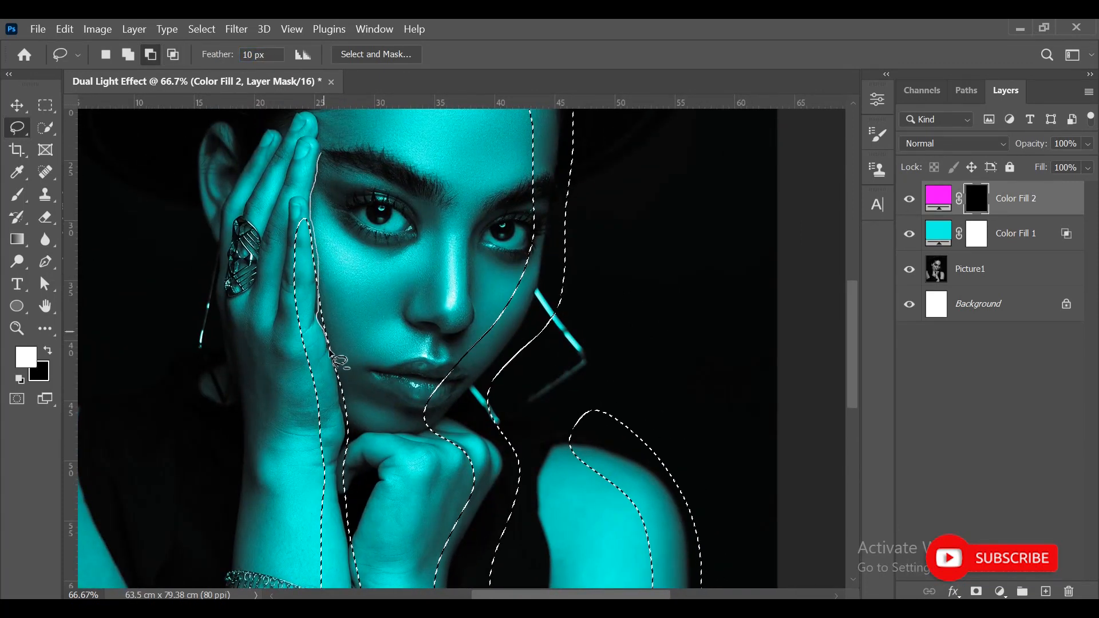
pyautogui.moveTo(342, 407)
pyautogui.mouseDown()
pyautogui.moveTo(332, 159)
pyautogui.moveTo(322, 153)
pyautogui.mouseUp()
pyautogui.moveTo(426, 229)
pyautogui.mouseDown()
pyautogui.moveTo(258, 309)
pyautogui.moveTo(222, 269)
pyautogui.mouseUp()
# - Switch the Lasso back to adding and include the angular earring beside the jaw in the selection
pyautogui.click(129, 58)
pyautogui.moveTo(340, 355); pyautogui.dragTo(358, 382)
pyautogui.moveTo(342, 462); pyautogui.dragTo(349, 327)
pyautogui.click(17, 106)
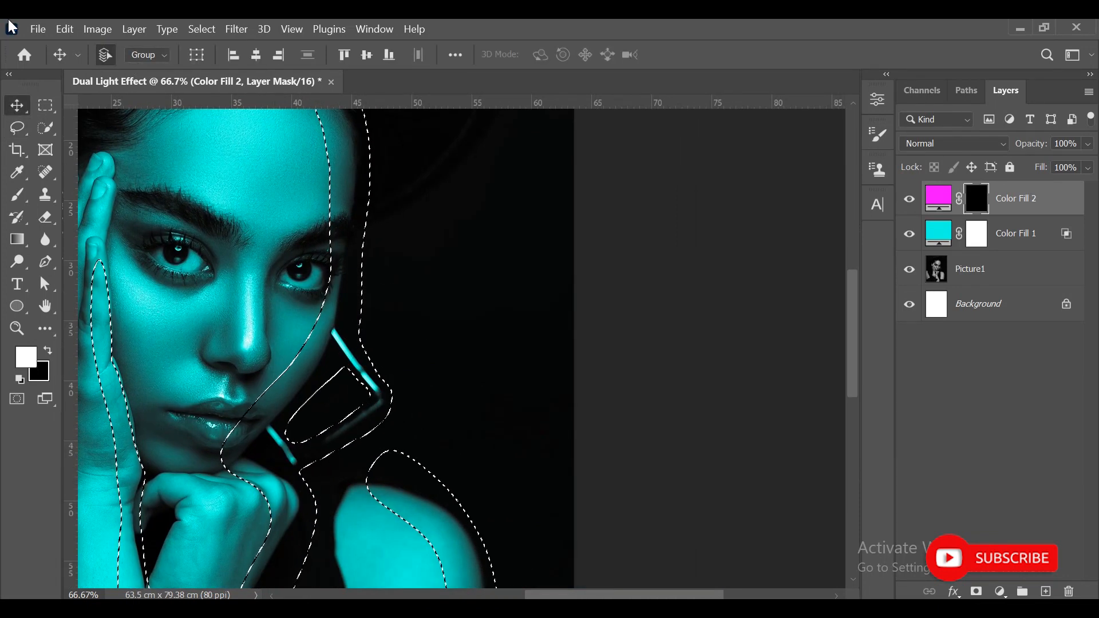
pyautogui.hotkey('ctrl', '0')
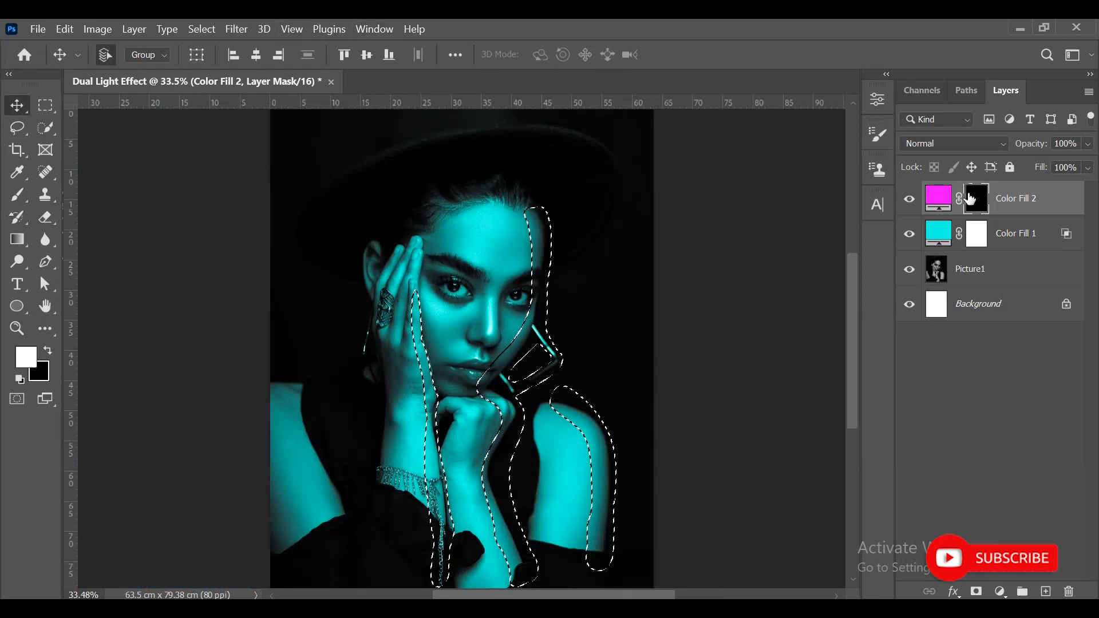
# - Fill the selected areas of the Color Fill 2 mask with White in Normal mode at 100% opacity
pyautogui.click(940, 198)
pyautogui.click(970, 198)
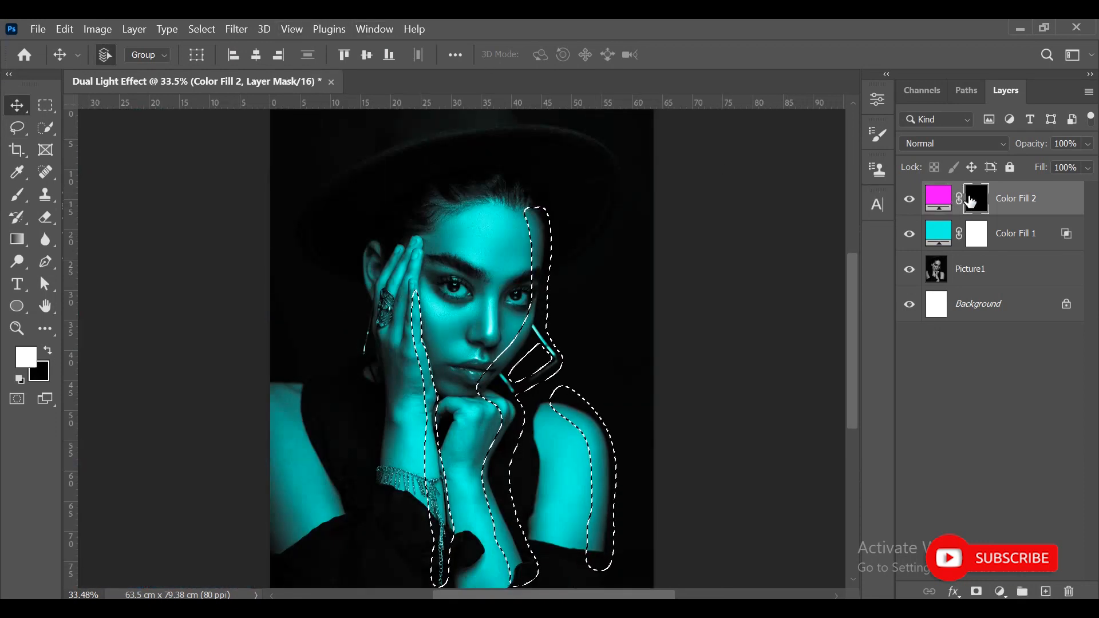
pyautogui.click(71, 30)
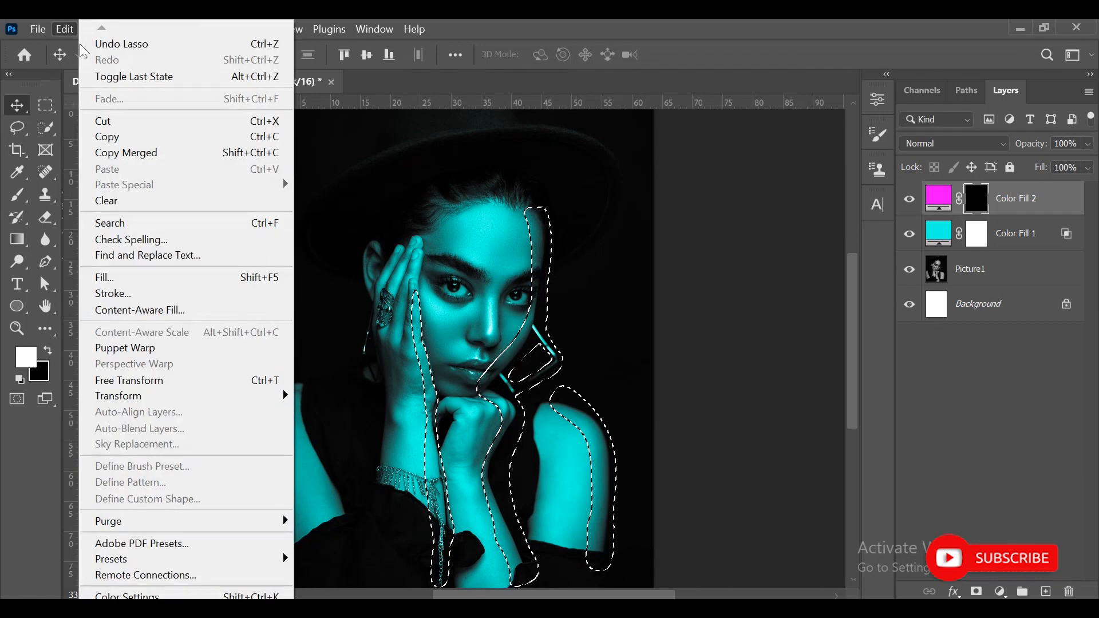
pyautogui.click(109, 277)
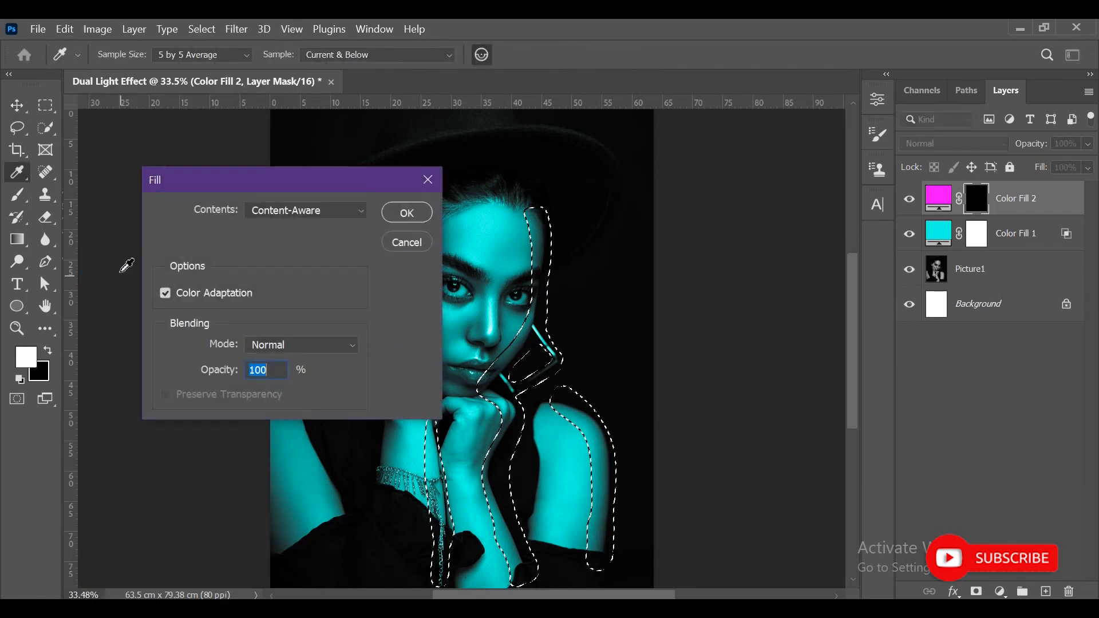
pyautogui.click(325, 214)
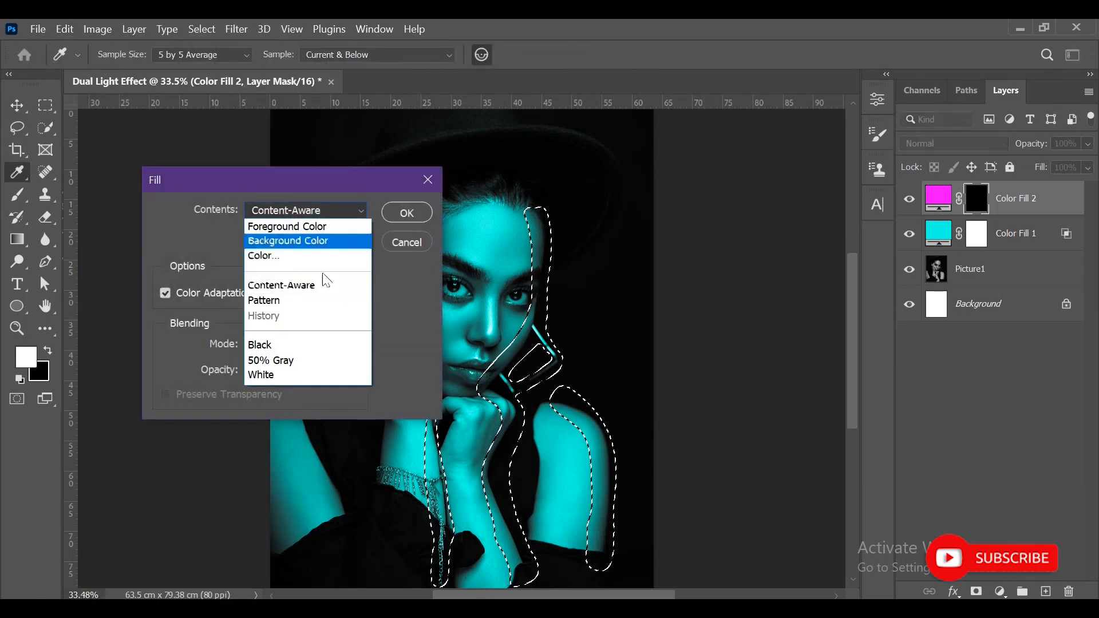
pyautogui.click(270, 373)
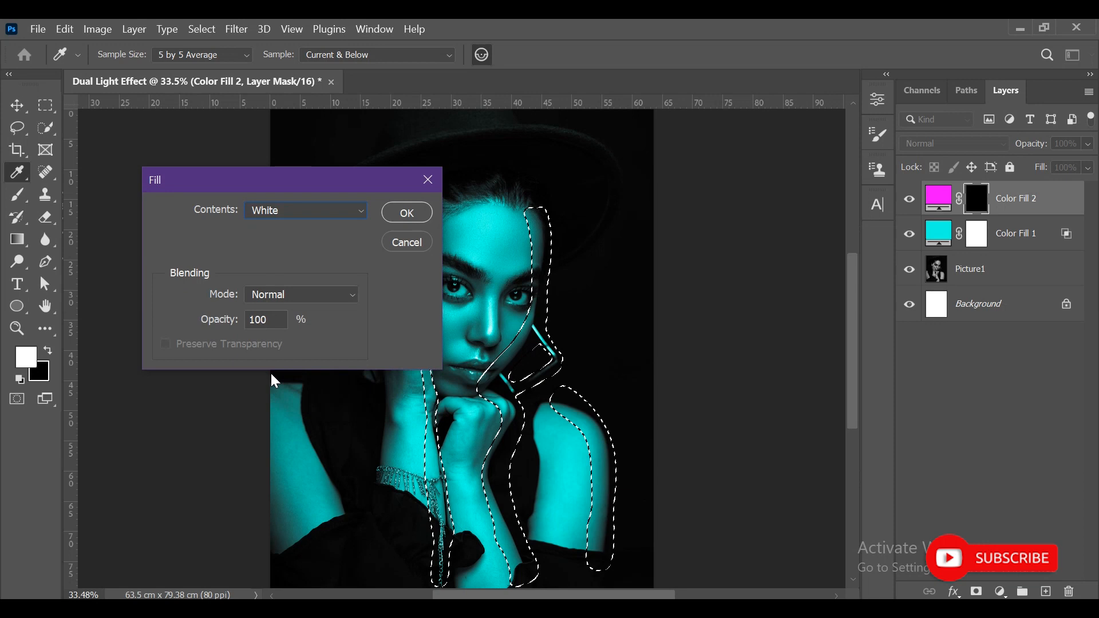
pyautogui.click(399, 220)
pyautogui.press('v')
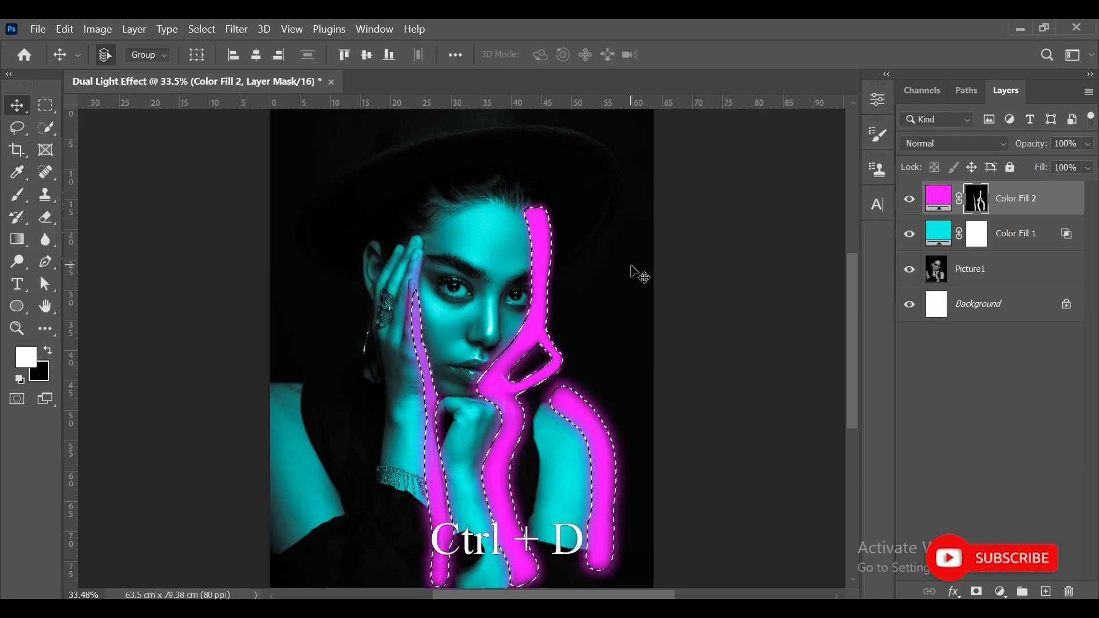
# - Deselect the areas and set the magenta fill layer's blend mode to Color
pyautogui.hotkey('ctrl', 'd')
pyautogui.click(937, 144)
pyautogui.click(1078, 206)
pyautogui.click(944, 149)
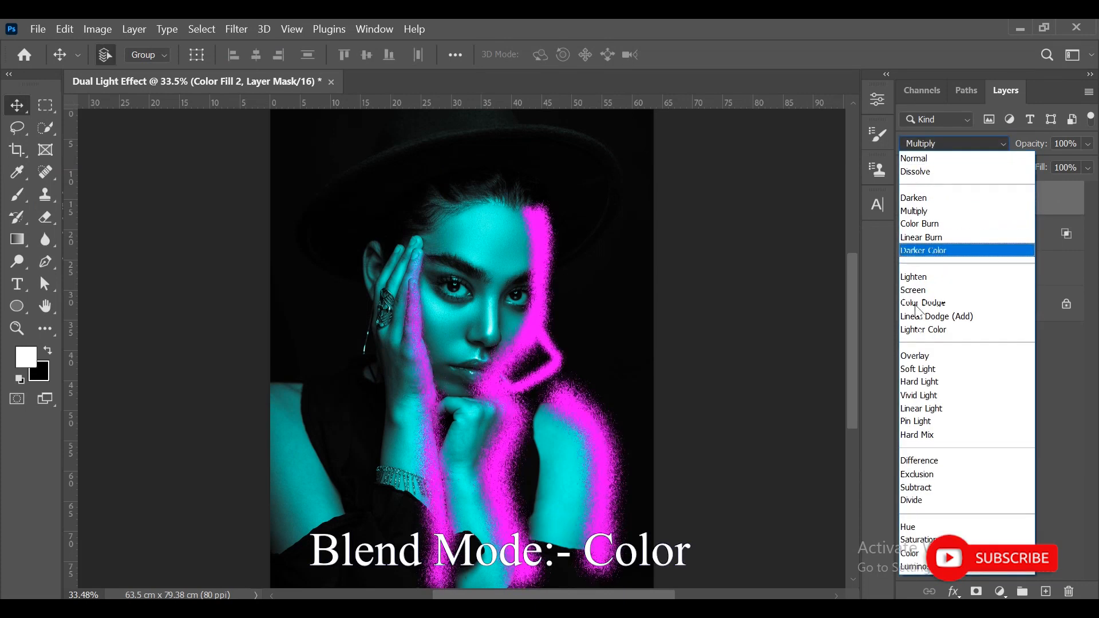
pyautogui.click(913, 554)
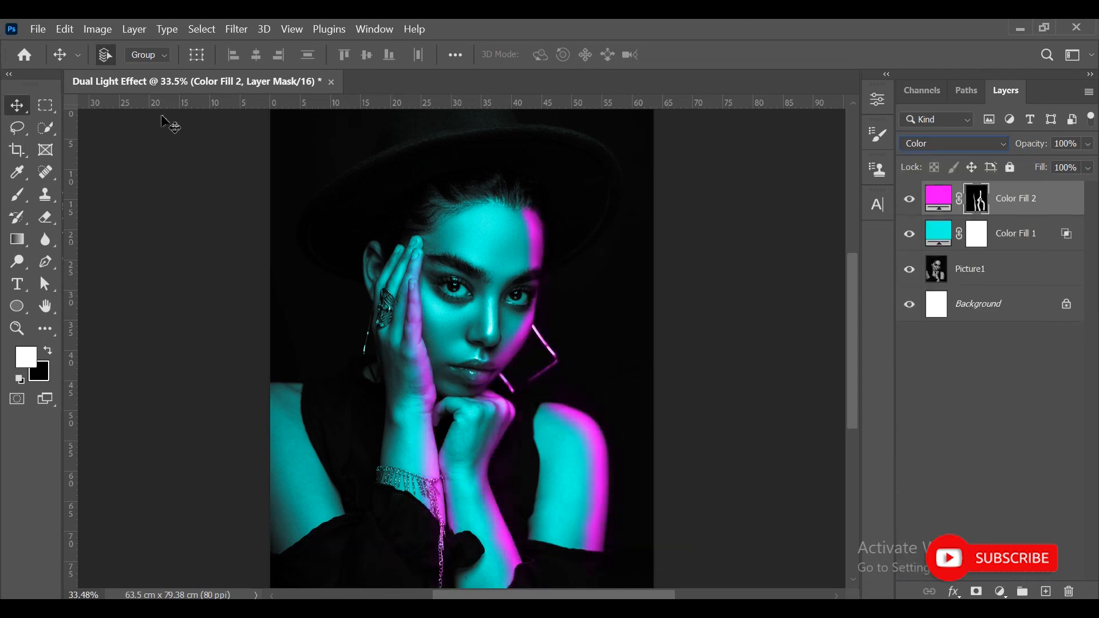
# - Paint white on the Color Fill 2 mask with a 70 px soft brush along the cheek-side edges of the raised fingers
pyautogui.click(942, 382)
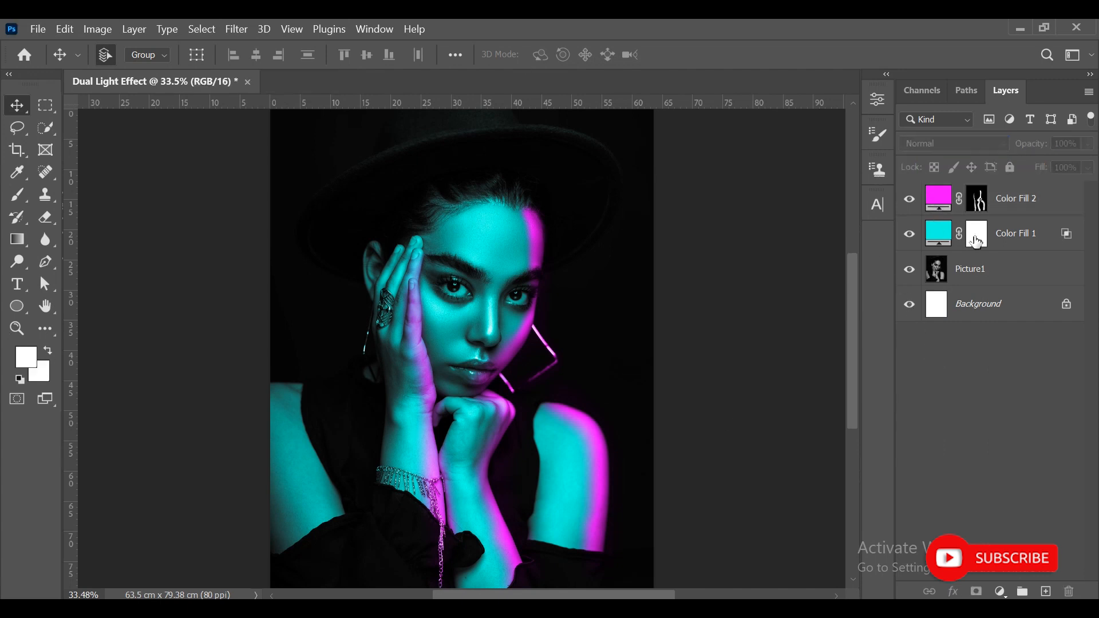
pyautogui.click(937, 201)
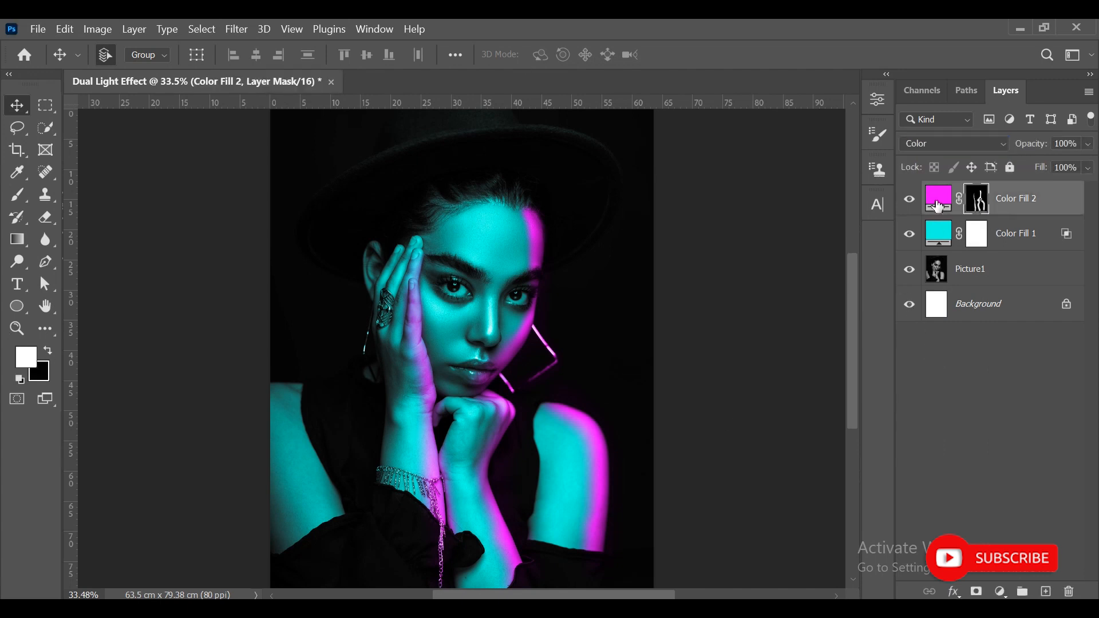
pyautogui.click(16, 329)
pyautogui.moveTo(434, 286); pyautogui.dragTo(466, 304)
pyautogui.click(17, 195)
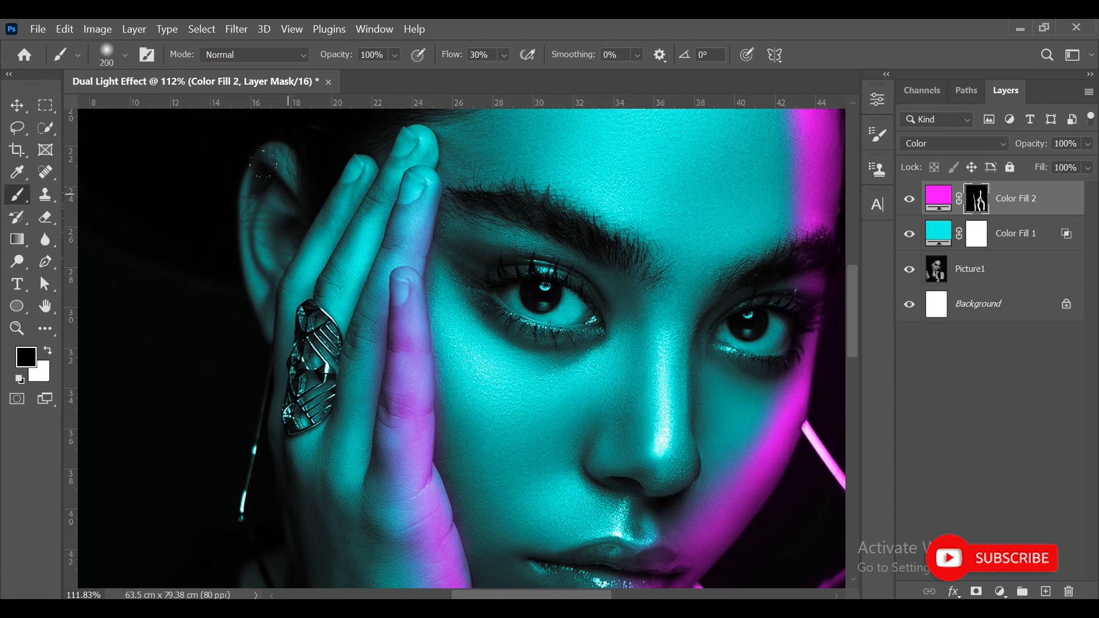
pyautogui.press('[')
pyautogui.press('[')
pyautogui.press('[')
pyautogui.scroll(-3, 383, 206)
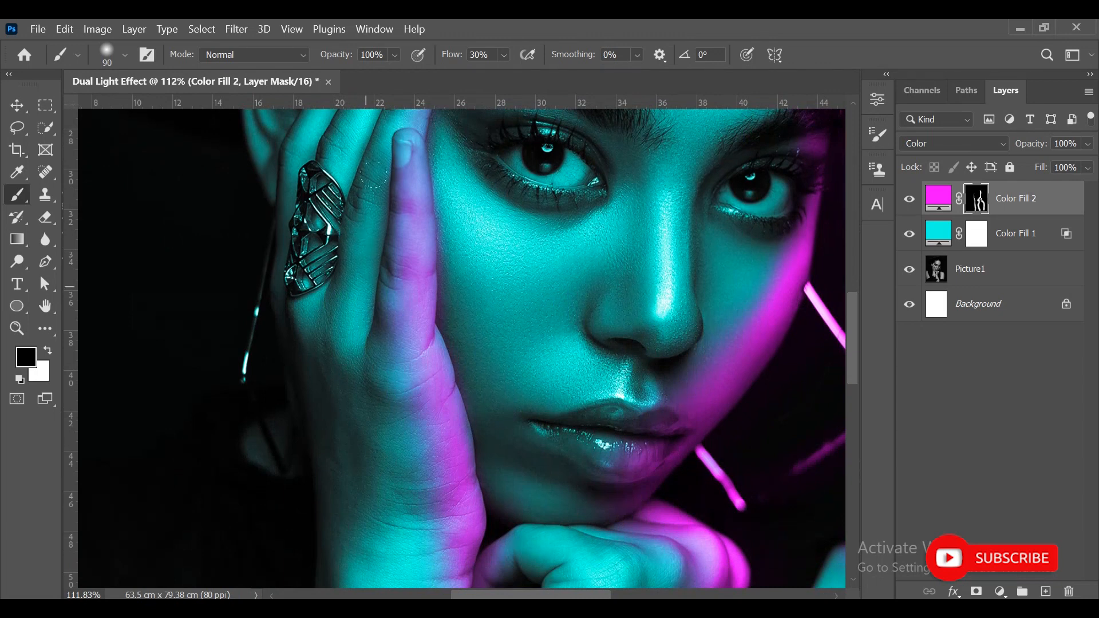
pyautogui.scroll(4, 409, 537)
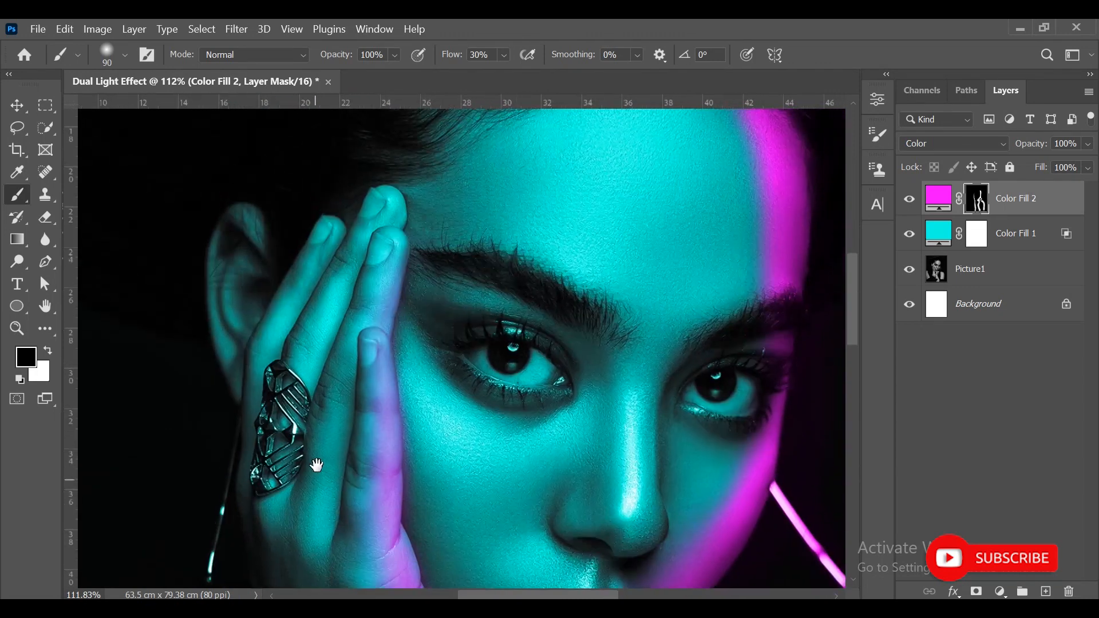
pyautogui.moveTo(376, 248)
pyautogui.mouseDown()
pyautogui.moveTo(403, 256)
pyautogui.moveTo(386, 351)
pyautogui.moveTo(391, 441)
pyautogui.mouseUp()
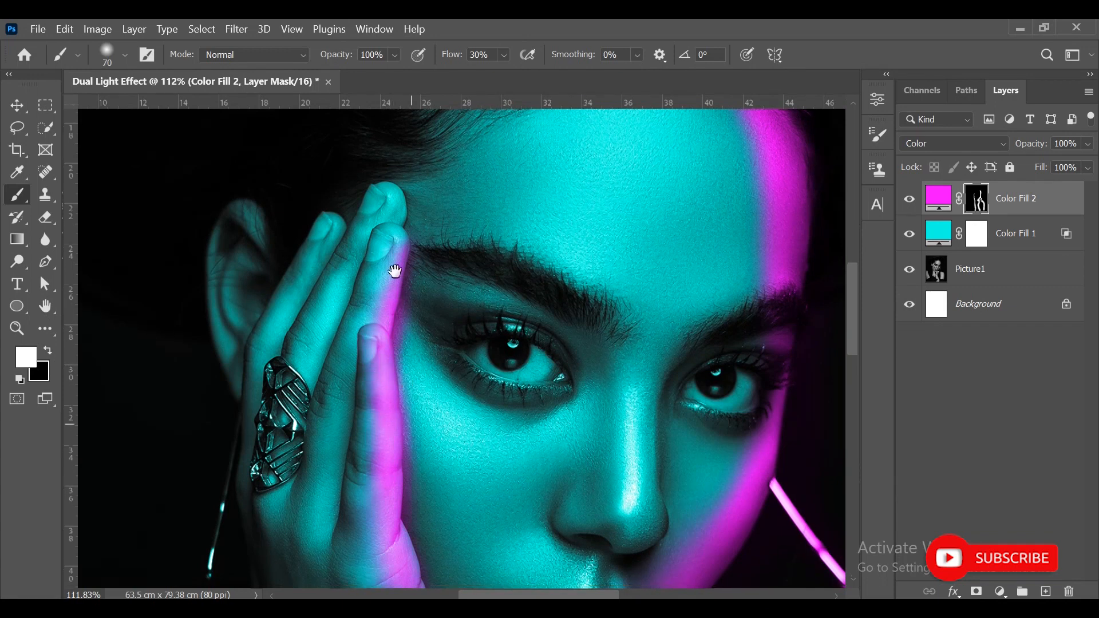
# - Soften the magenta edges of the raised hand and forearm on the Color Fill 2 mask with a 150 px black brush at 26% opacity
pyautogui.scroll(-4, 395, 355)
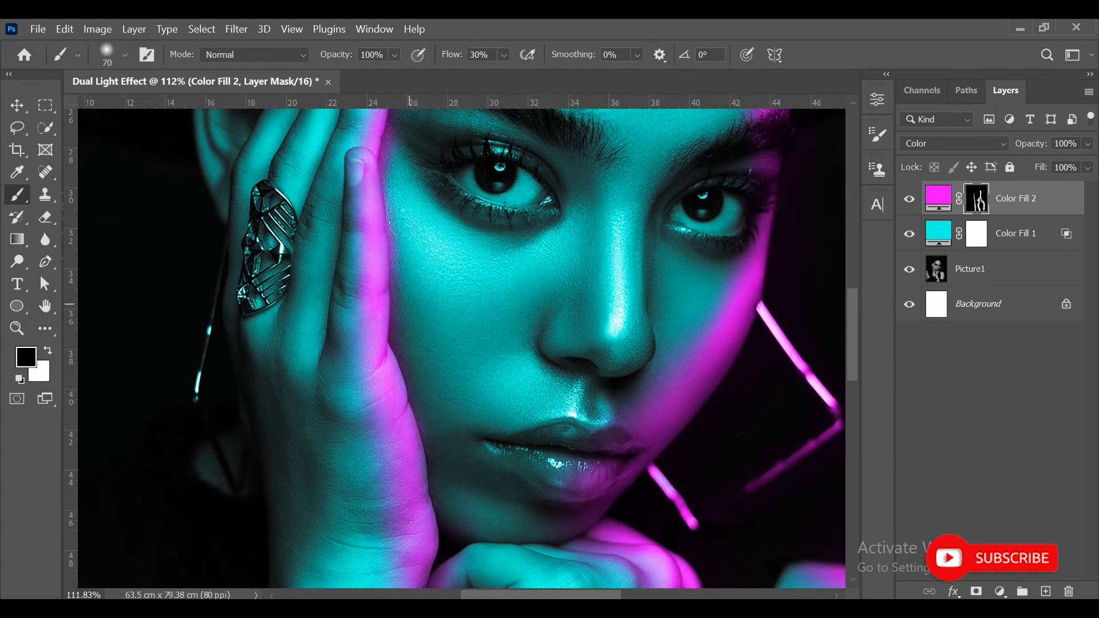
pyautogui.scroll(3, 402, 318)
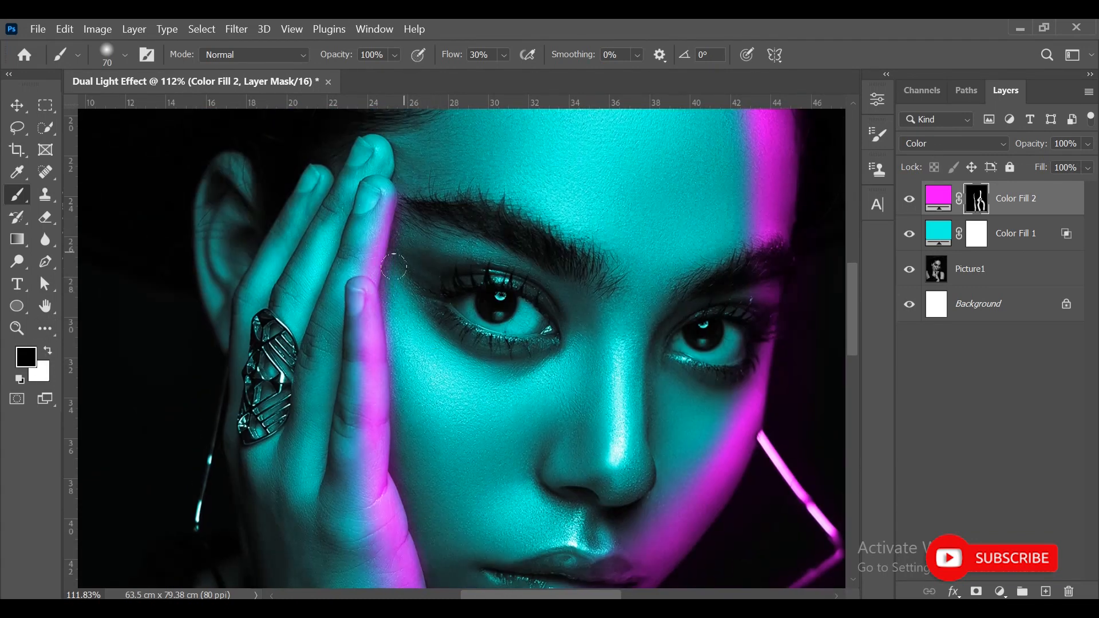
pyautogui.press('2')
pyautogui.press('6')
pyautogui.press(']')
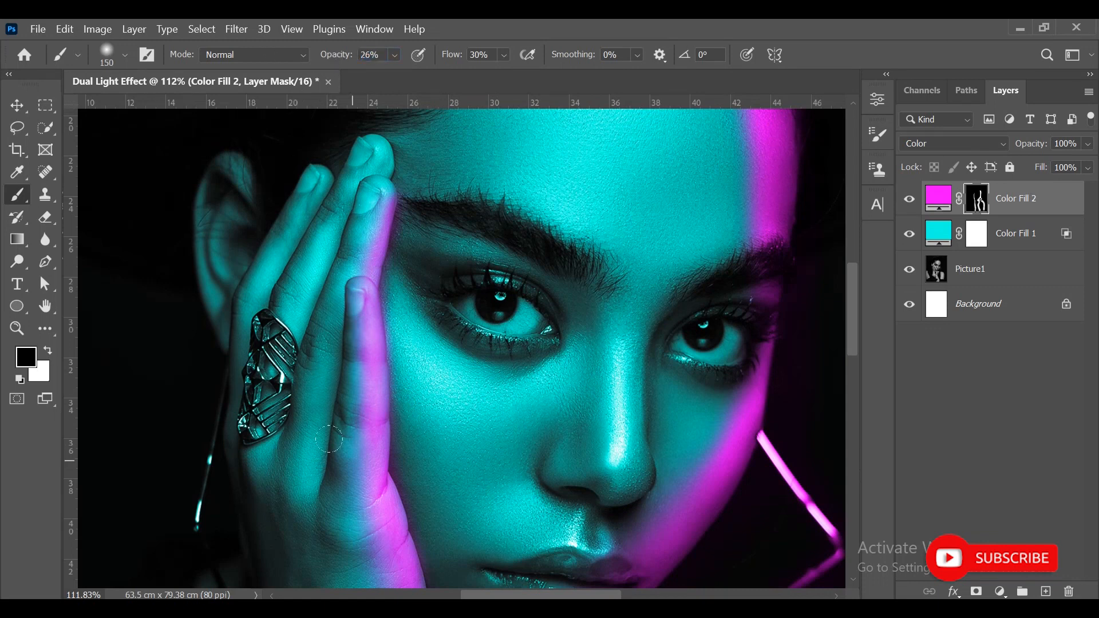
pyautogui.scroll(-7, 337, 448)
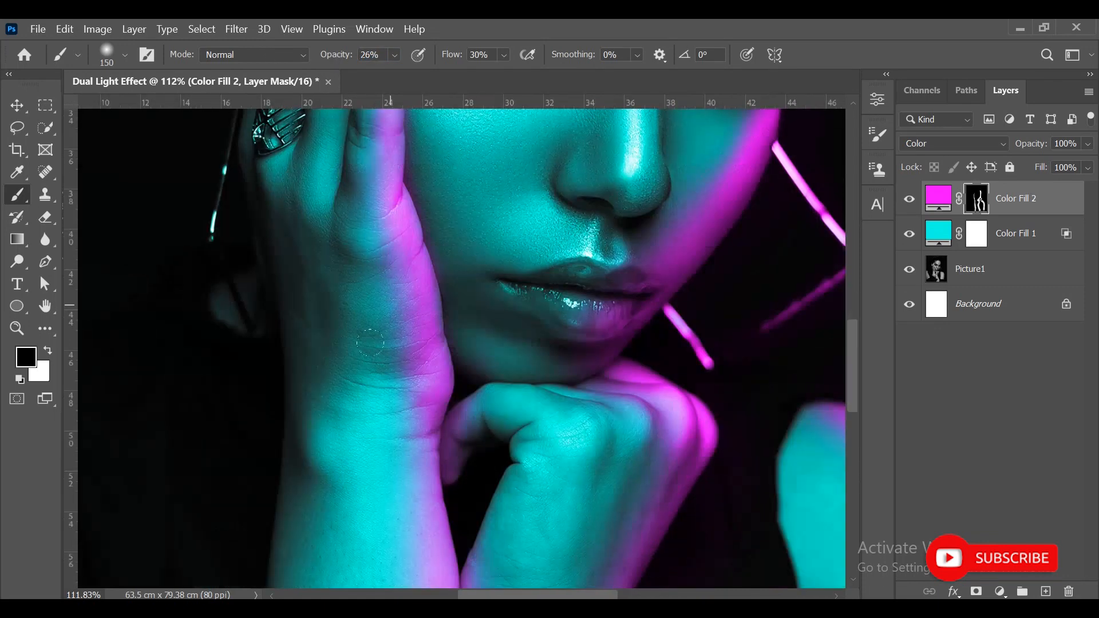
pyautogui.scroll(-7, 368, 233)
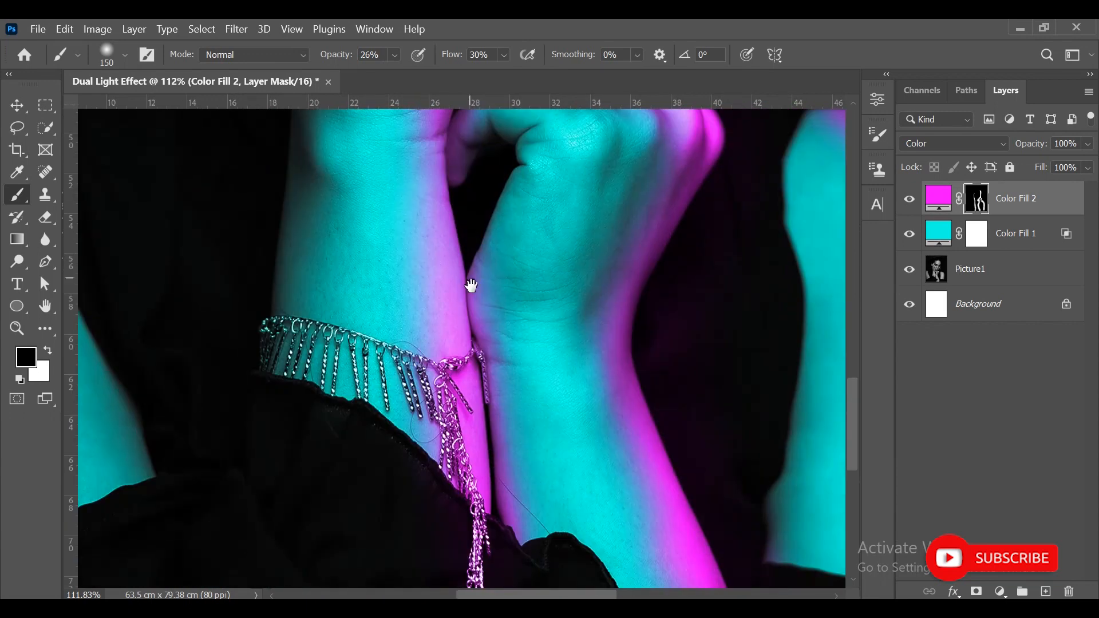
# - Blend the magenta edge along the shoulder and upper arm on the Color Fill 2 mask with the 150 px brush at 26% opacity
pyautogui.moveTo(471, 286); pyautogui.dragTo(417, 155)
pyautogui.moveTo(600, 373); pyautogui.dragTo(447, 213)
pyautogui.moveTo(586, 260); pyautogui.dragTo(367, 524)
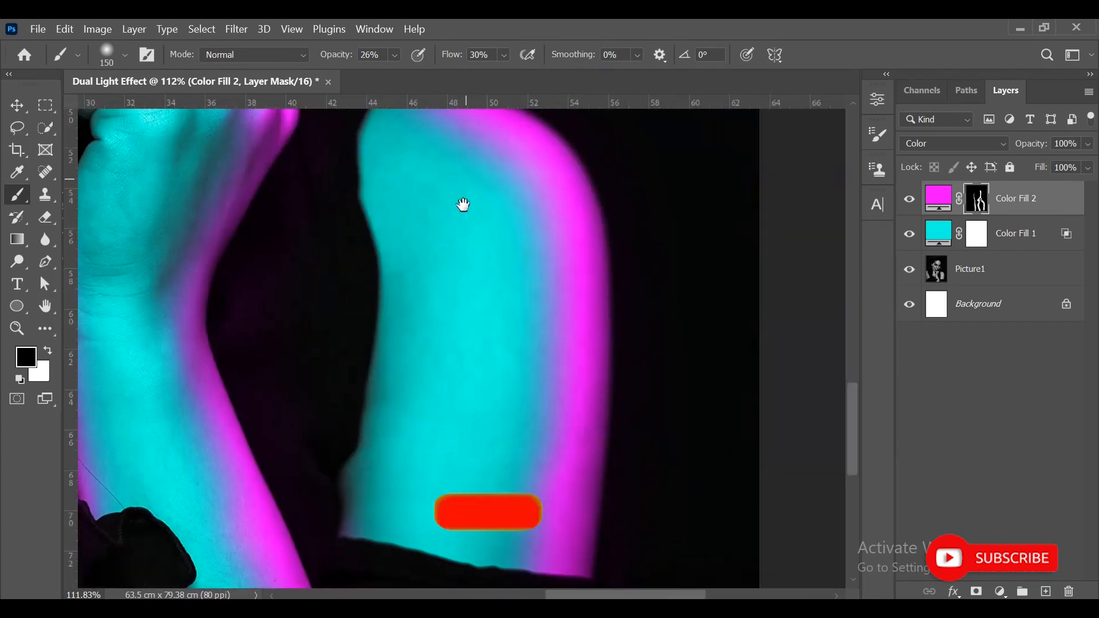
pyautogui.scroll(1, 461, 206)
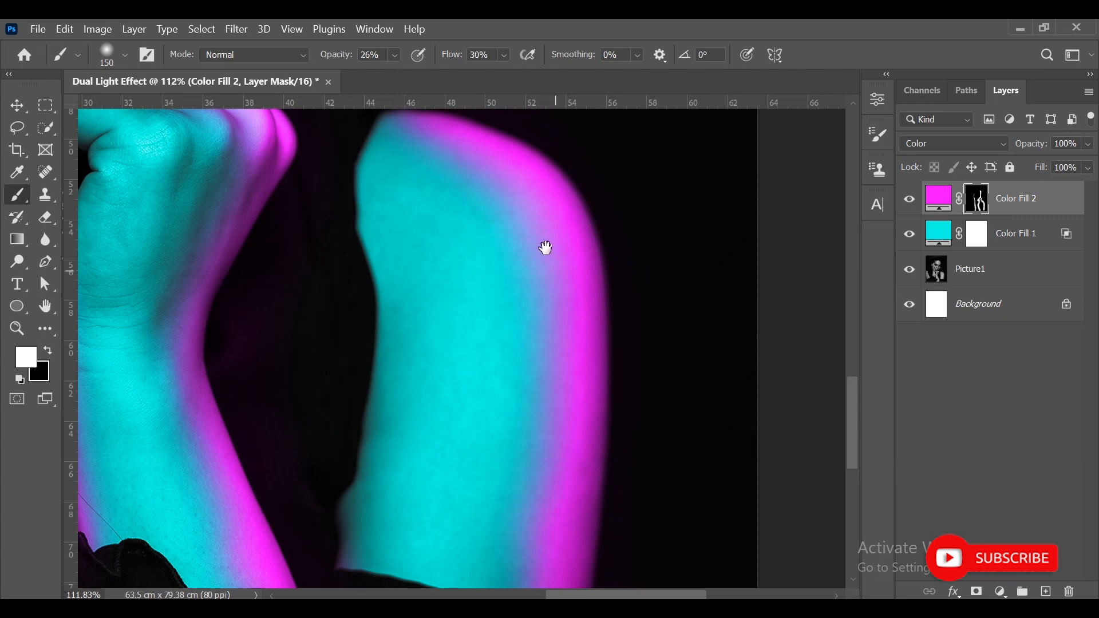
# - Strengthen the magenta on the cheek with white at 26% opacity, and fade the forehead's magenta edge with black at 32% opacity
pyautogui.scroll(10, 544, 245)
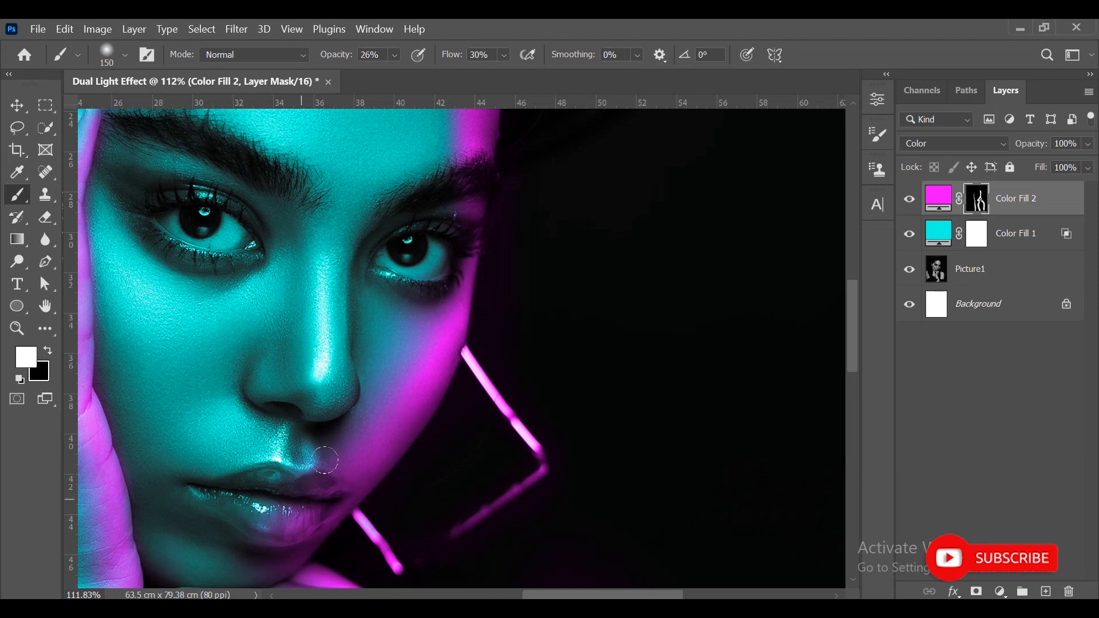
pyautogui.scroll(2, 441, 258)
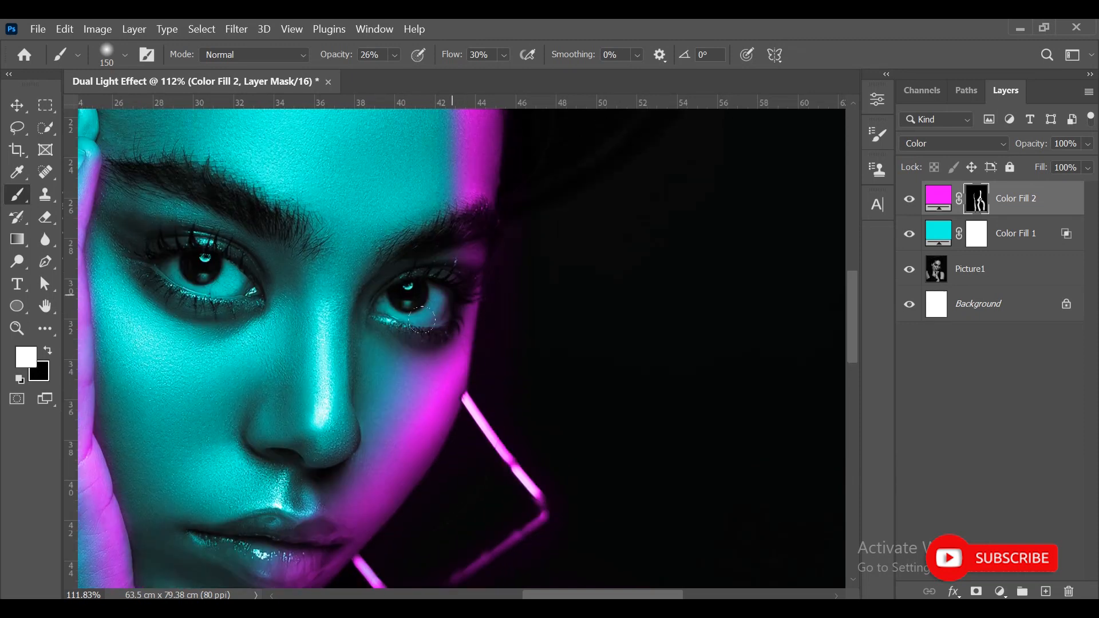
pyautogui.scroll(10, 498, 458)
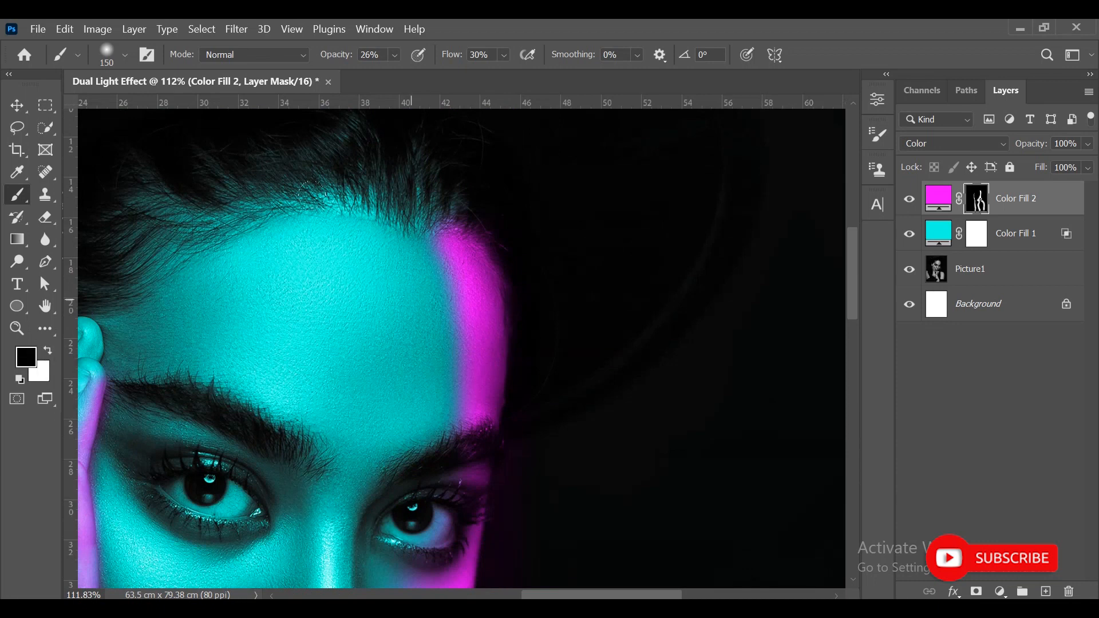
pyautogui.moveTo(343, 62); pyautogui.dragTo(349, 62)
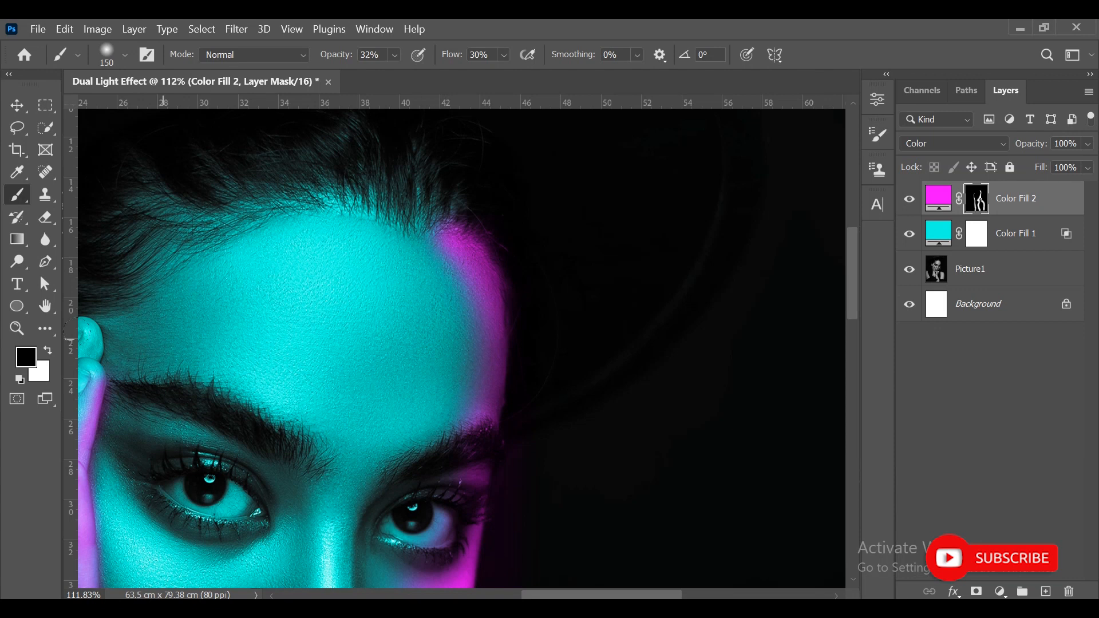
pyautogui.moveTo(412, 215); pyautogui.dragTo(424, 234)
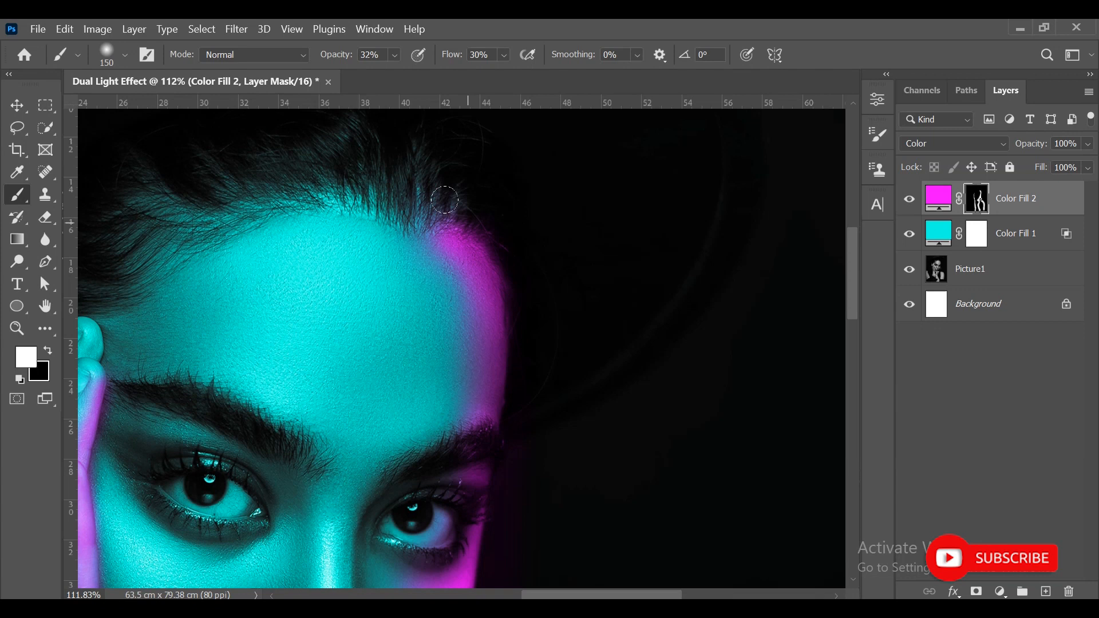
# - Paint white on the Color Fill 2 mask down the earring-side edge of the nose with an 80 px brush at 100% opacity
pyautogui.moveTo(527, 416); pyautogui.dragTo(559, 208)
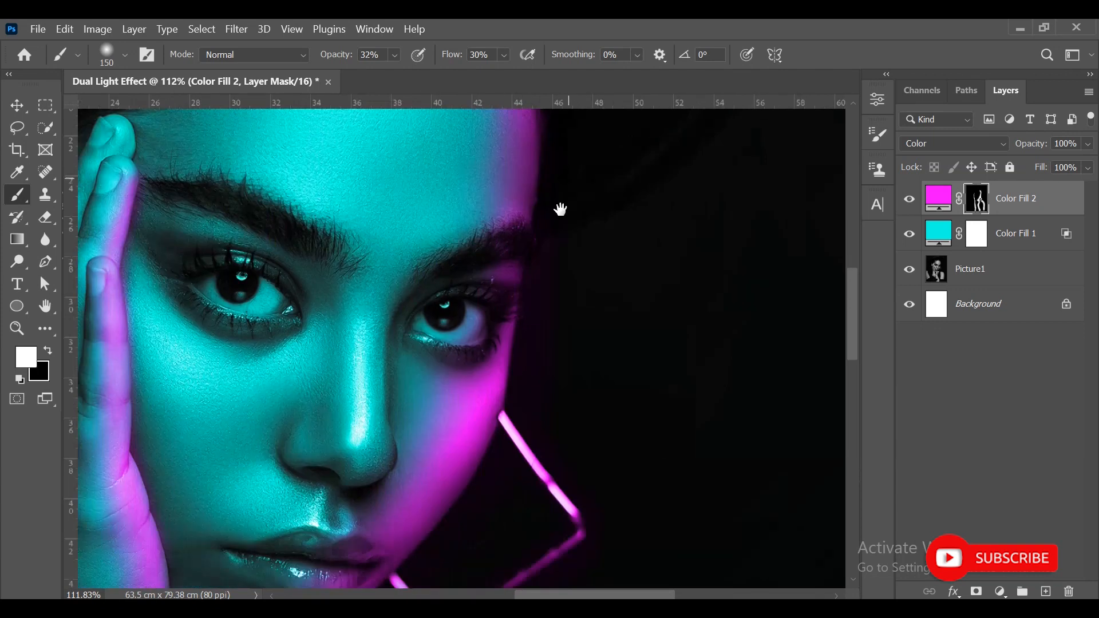
pyautogui.moveTo(520, 338); pyautogui.dragTo(579, 122)
pyautogui.moveTo(524, 291); pyautogui.dragTo(548, 424)
pyautogui.press('[')
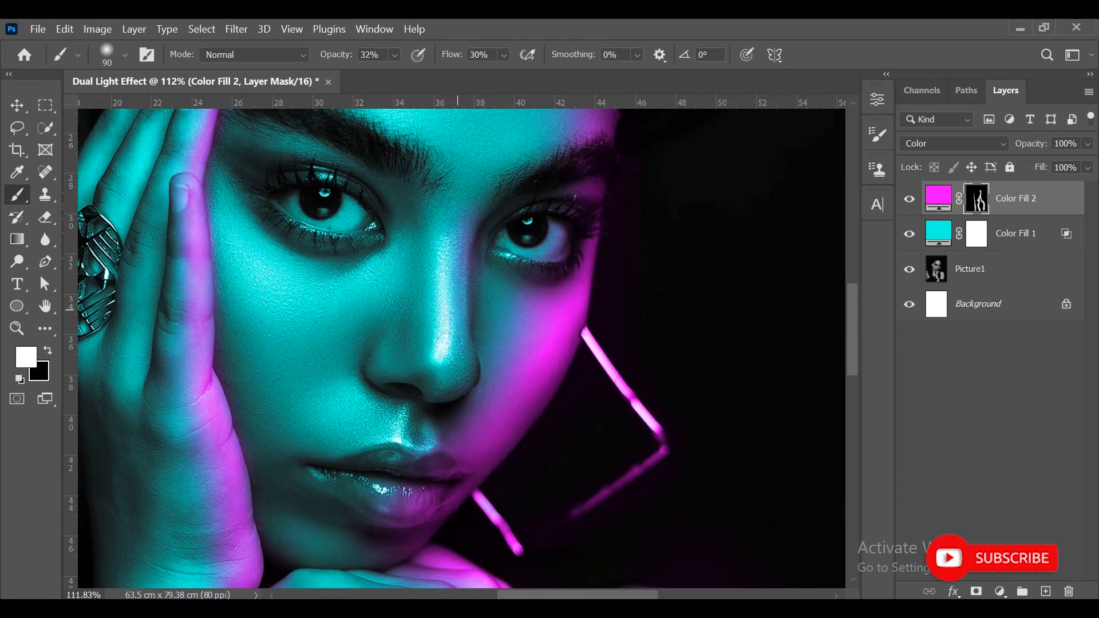
pyautogui.moveTo(346, 59); pyautogui.dragTo(417, 86)
pyautogui.press('[')
pyautogui.moveTo(462, 242); pyautogui.dragTo(457, 285)
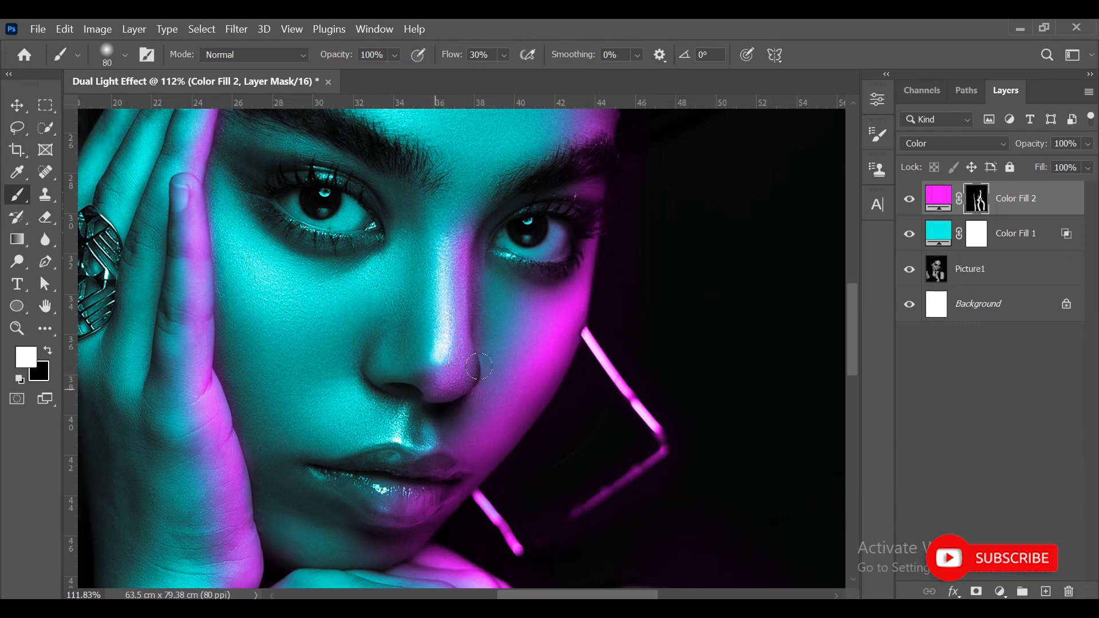
# - Soften the magenta light on the nose by painting black on the Color Fill 2 mask at 27% opacity
pyautogui.moveTo(296, 56); pyautogui.dragTo(297, 57)
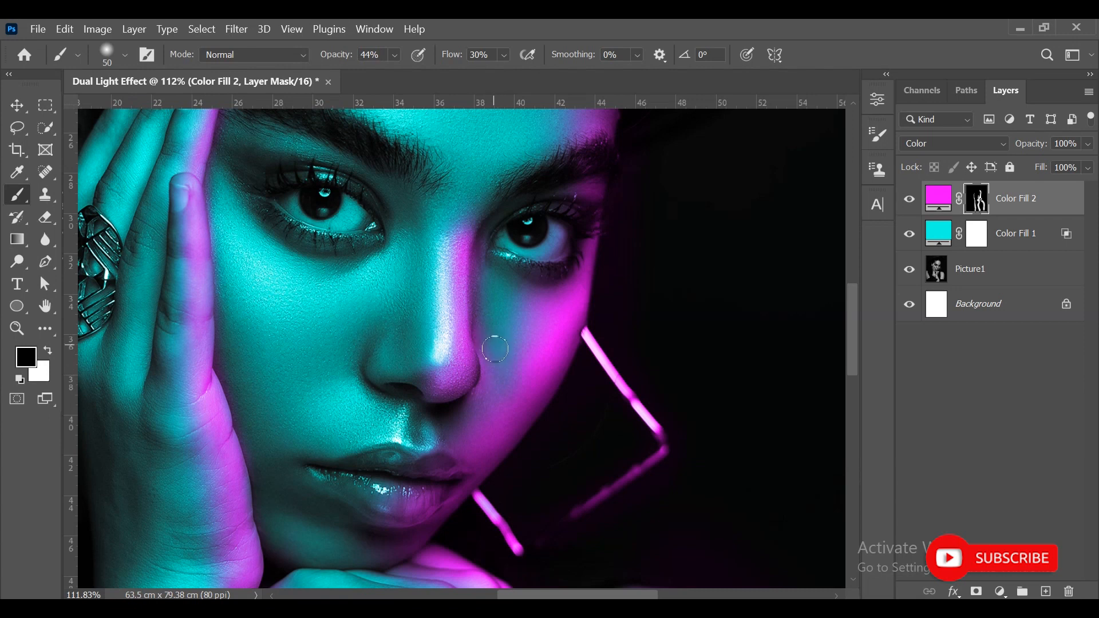
pyautogui.press('[')
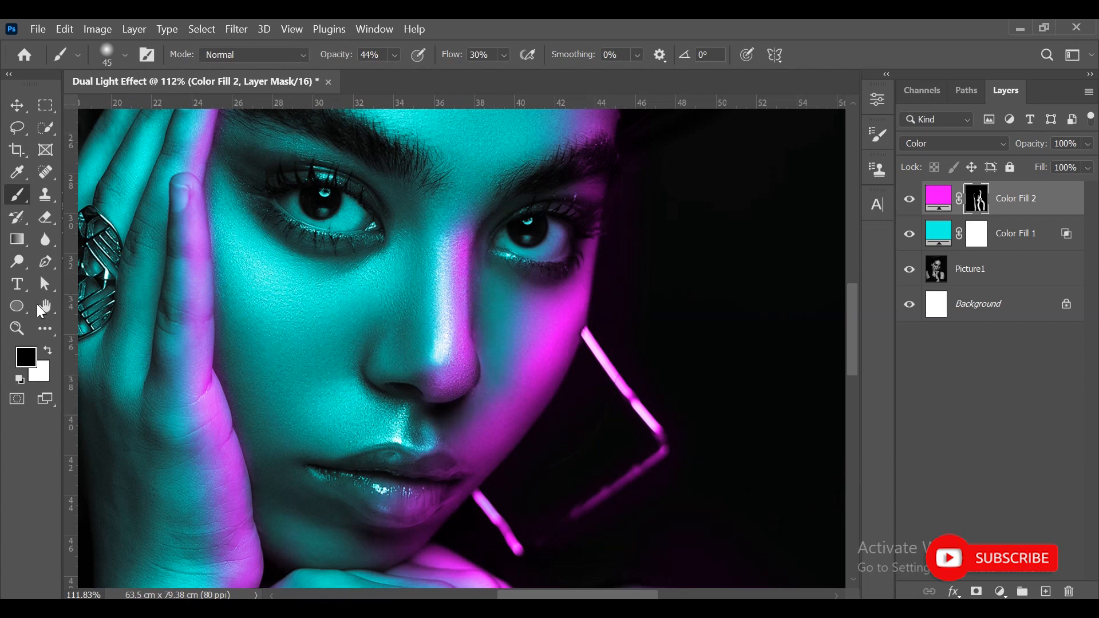
pyautogui.press('2')
pyautogui.press('7')
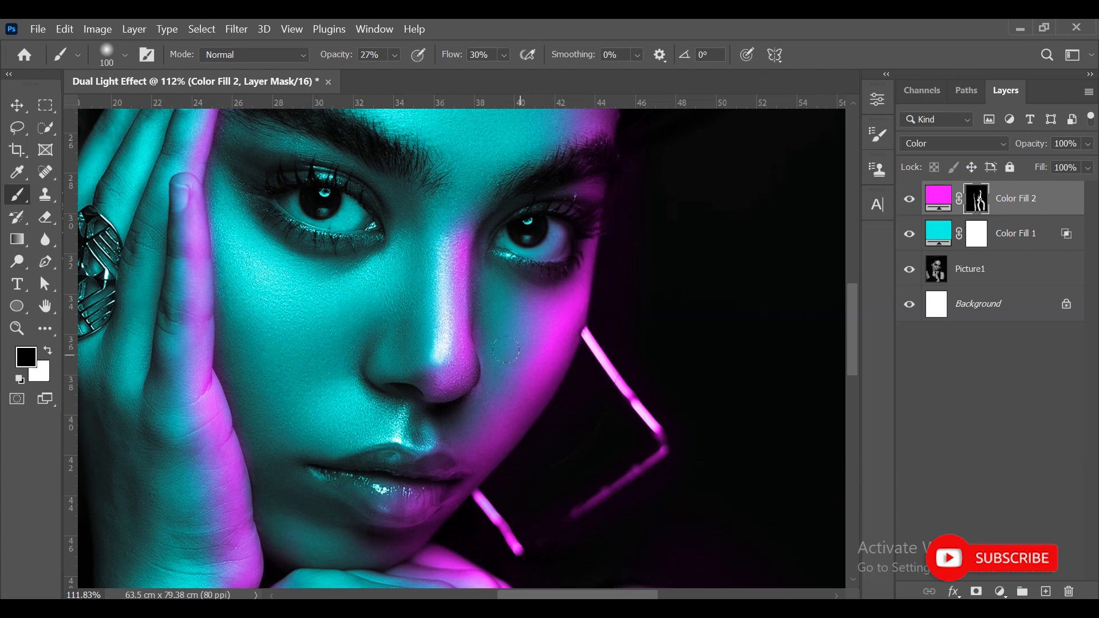
pyautogui.click(17, 104)
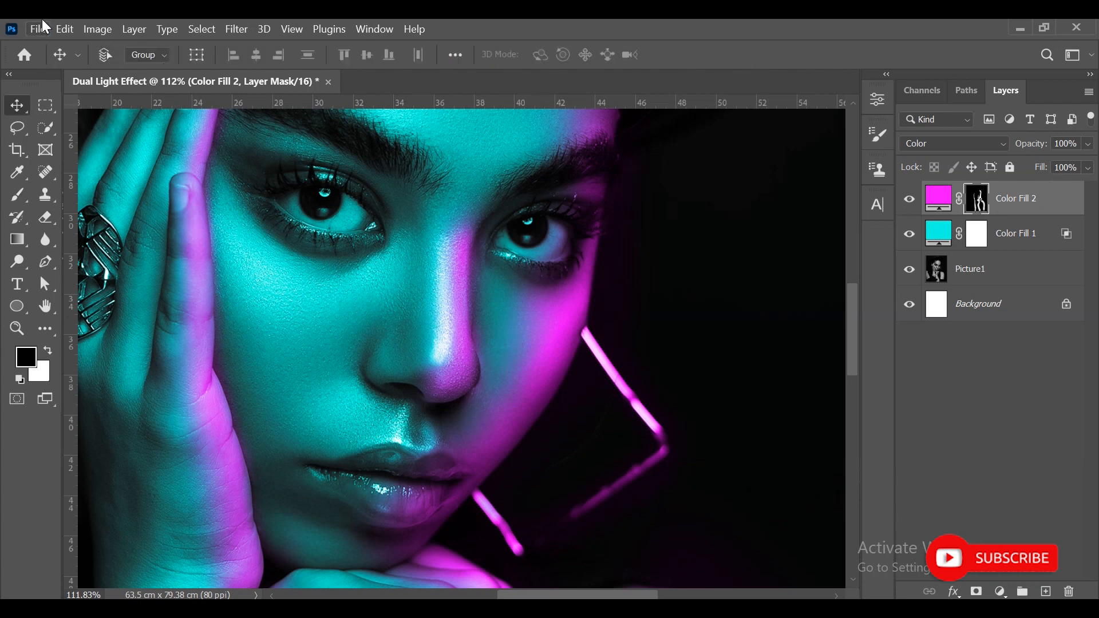
pyautogui.hotkey('ctrl', '0')
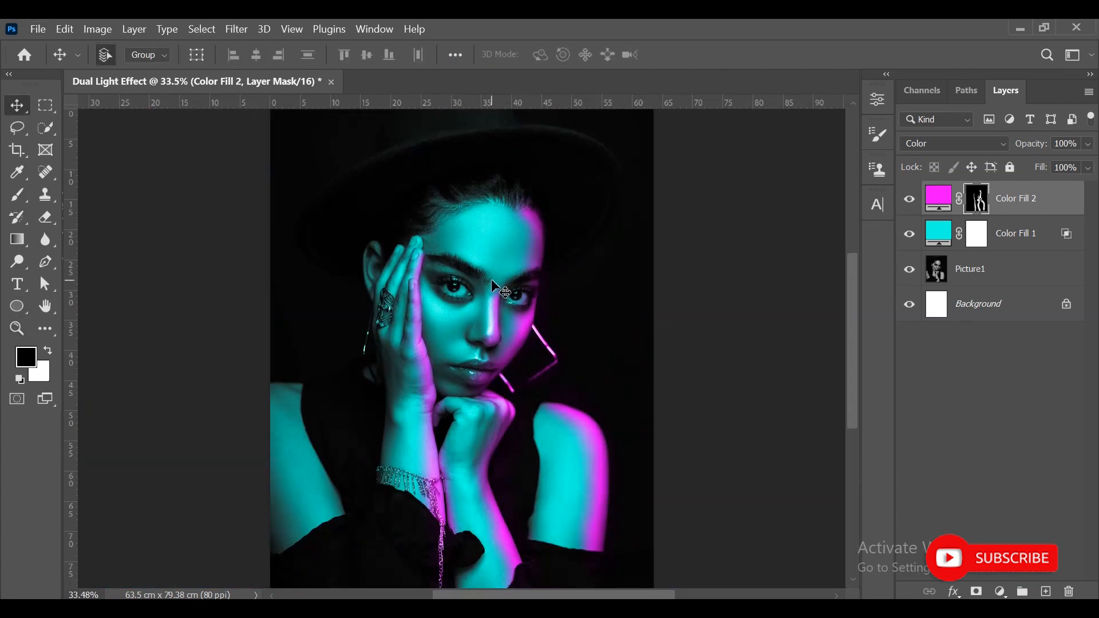
# - Soften the magenta on the cheek below the eye with a 150 px black brush at 27% opacity
pyautogui.hotkey('ctrl', '+')
pyautogui.hotkey('ctrl', '+')
pyautogui.hotkey('ctrl', '+')
pyautogui.moveTo(672, 245); pyautogui.dragTo(407, 370)
pyautogui.press('b')
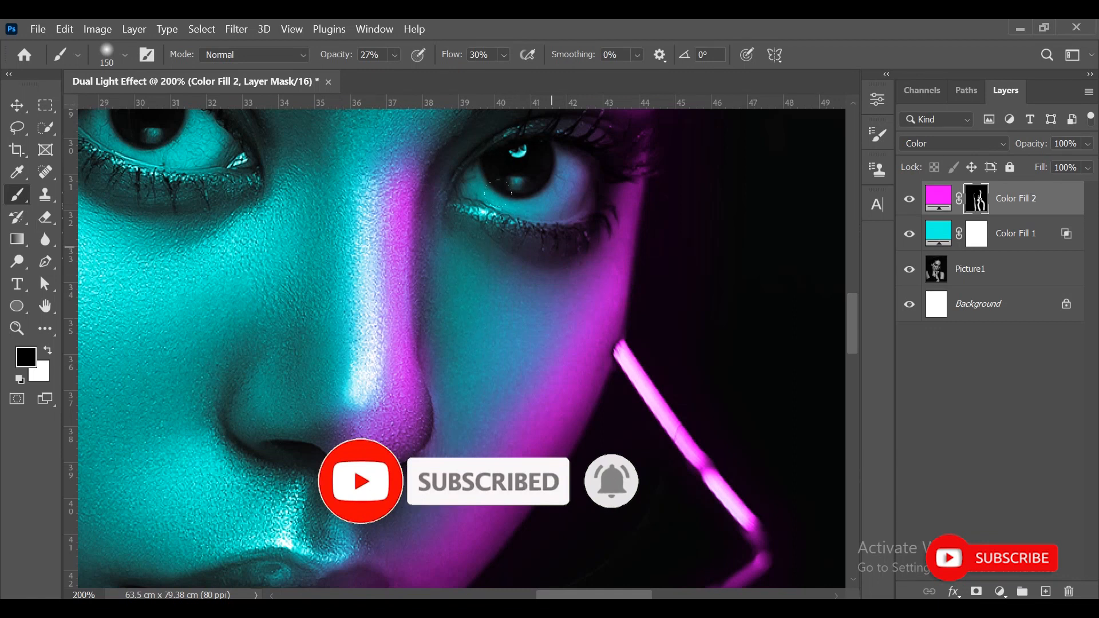
pyautogui.hotkey('ctrl', '0')
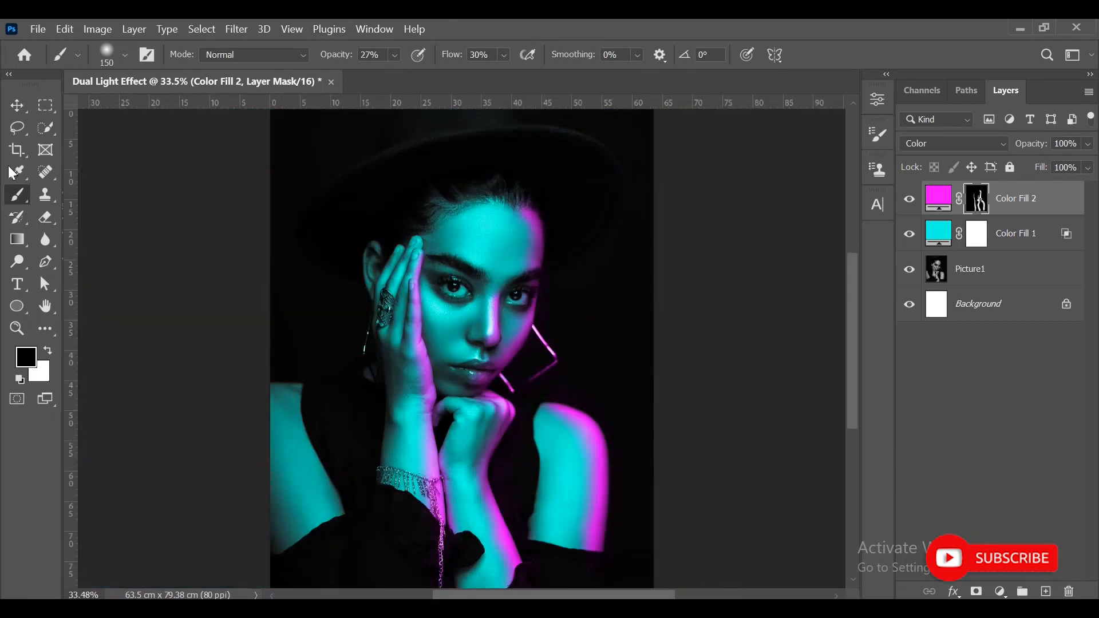
pyautogui.click(18, 110)
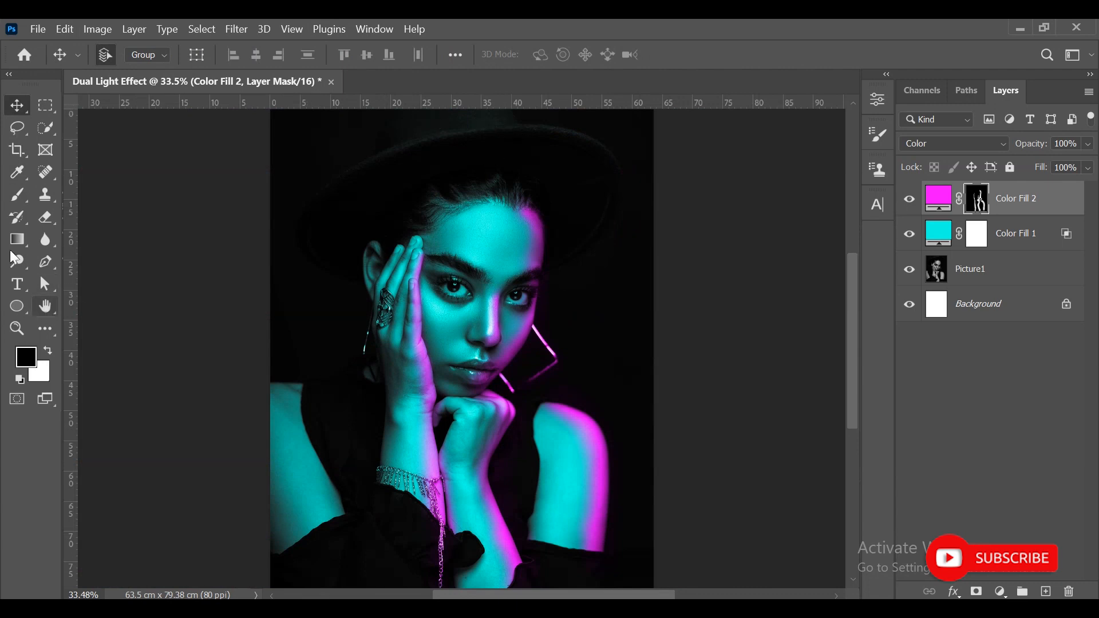
pyautogui.click(17, 195)
pyautogui.press(']')
pyautogui.press(']')
pyautogui.press(']')
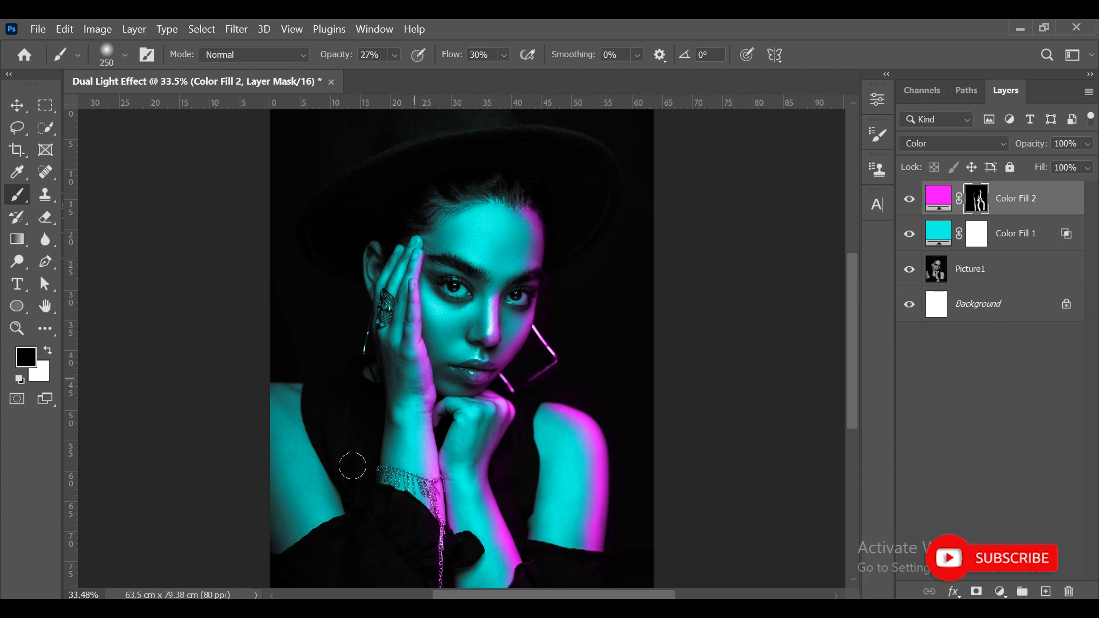
pyautogui.click(17, 105)
# - Recolor the Color Fill 2 layer green and the Color Fill 1 layer pinkish red
pyautogui.click(995, 419)
pyautogui.click(938, 233)
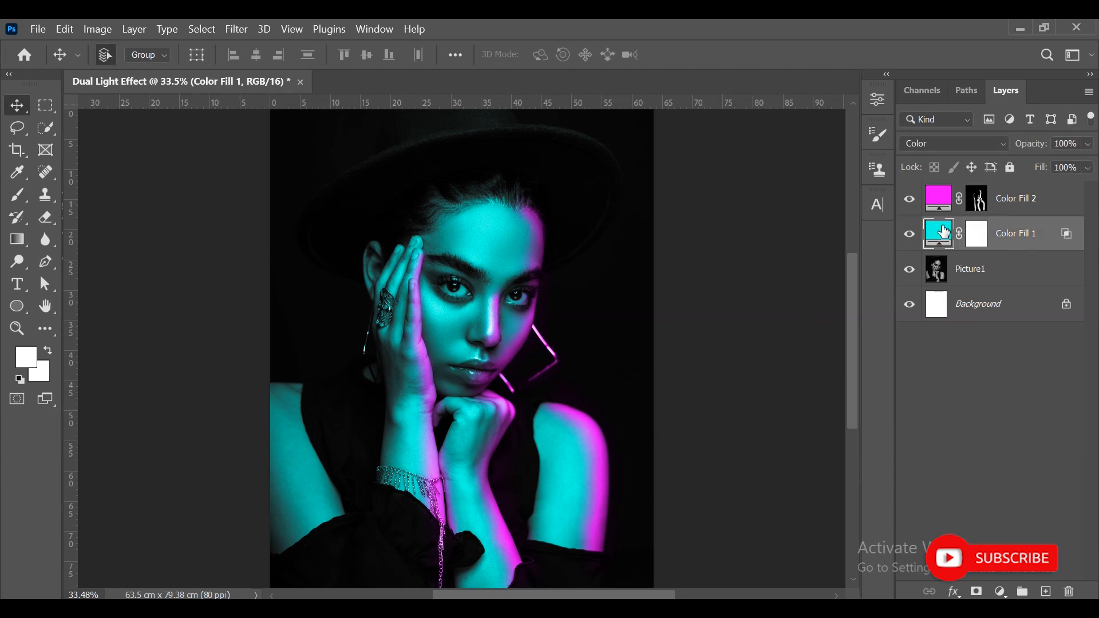
pyautogui.doubleClick(939, 199)
pyautogui.click(848, 411)
pyautogui.click(994, 278)
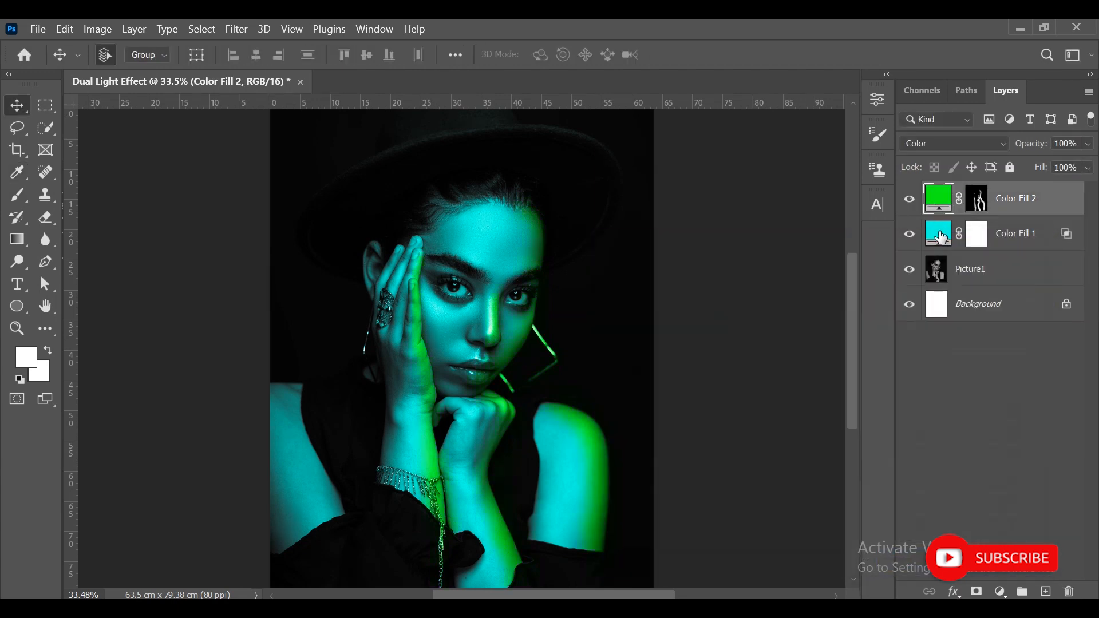
pyautogui.doubleClick(939, 232)
pyautogui.moveTo(843, 286); pyautogui.dragTo(861, 299)
pyautogui.click(994, 278)
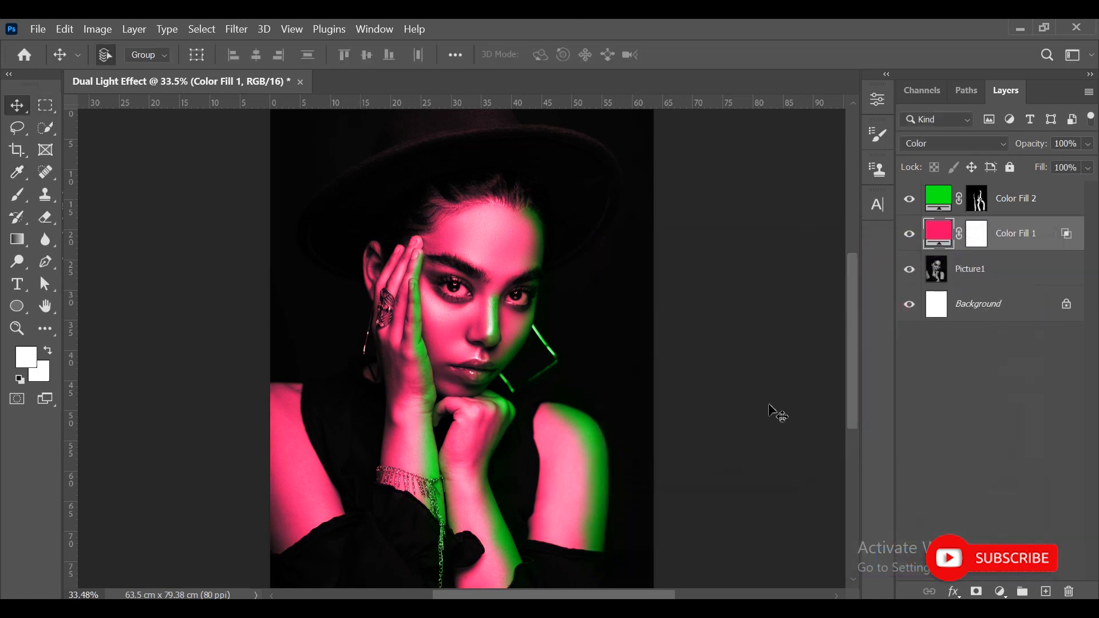
# - Change the Color Fill 2 layer to yellow and the Color Fill 1 layer to purple
pyautogui.doubleClick(939, 198)
pyautogui.moveTo(845, 459); pyautogui.dragTo(843, 466)
pyautogui.click(994, 278)
pyautogui.click(936, 246)
pyautogui.doubleClick(936, 246)
pyautogui.moveTo(845, 347)
pyautogui.mouseDown()
pyautogui.moveTo(850, 369)
pyautogui.moveTo(860, 341)
pyautogui.moveTo(850, 491)
pyautogui.moveTo(841, 344)
pyautogui.moveTo(851, 332)
pyautogui.mouseUp()
pyautogui.click(976, 277)
# - Adjust the hue of the Color Fill 2 layer, keeping a yellow shade, and deselect the layers
pyautogui.doubleClick(938, 199)
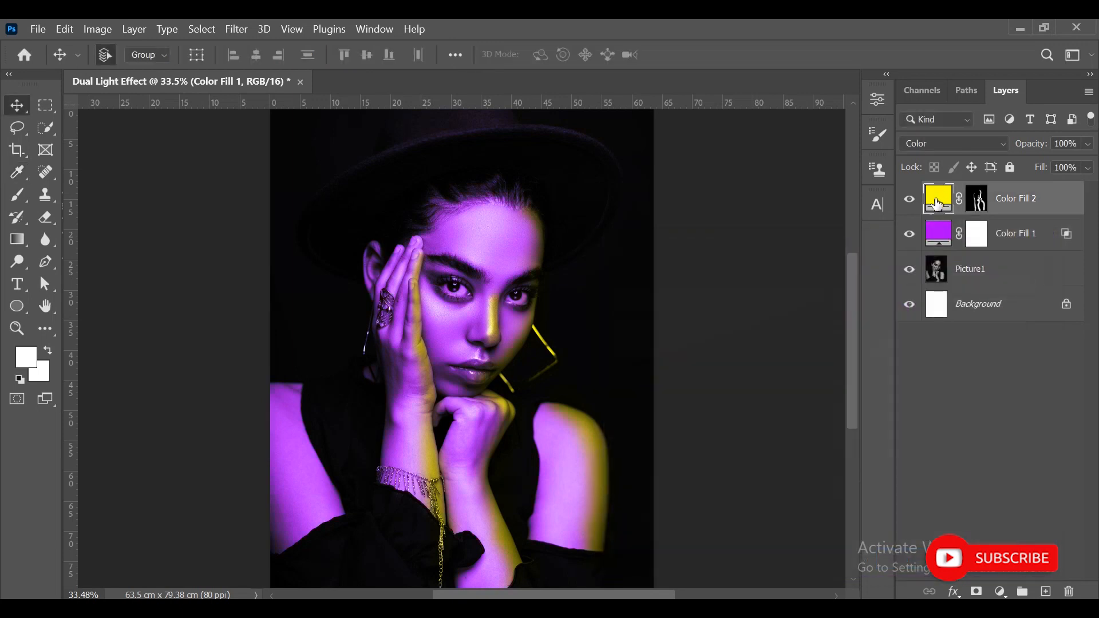
pyautogui.click(850, 451)
pyautogui.moveTo(850, 467)
pyautogui.mouseDown()
pyautogui.moveTo(853, 483)
pyautogui.moveTo(850, 471)
pyautogui.mouseUp()
pyautogui.click(994, 277)
pyautogui.press('v')
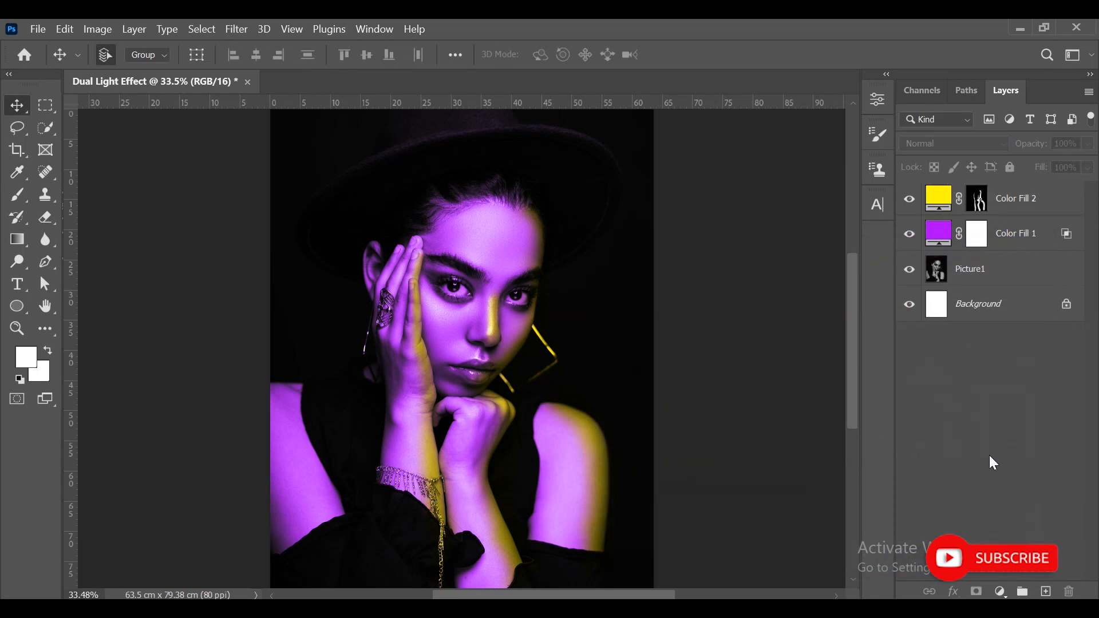
# - Set the Color Fill 2 layer back to magenta and recolor the Color Fill 1 layer sky blue
pyautogui.doubleClick(936, 204)
pyautogui.click(844, 318)
pyautogui.click(994, 278)
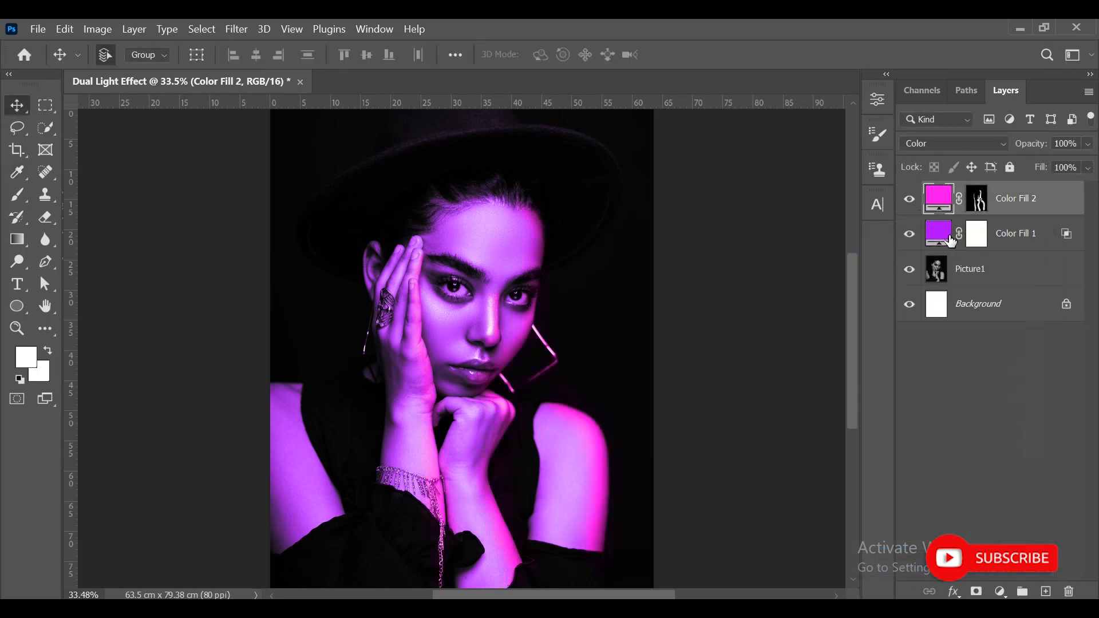
pyautogui.doubleClick(939, 233)
pyautogui.moveTo(837, 362); pyautogui.dragTo(847, 386)
pyautogui.press('Return')
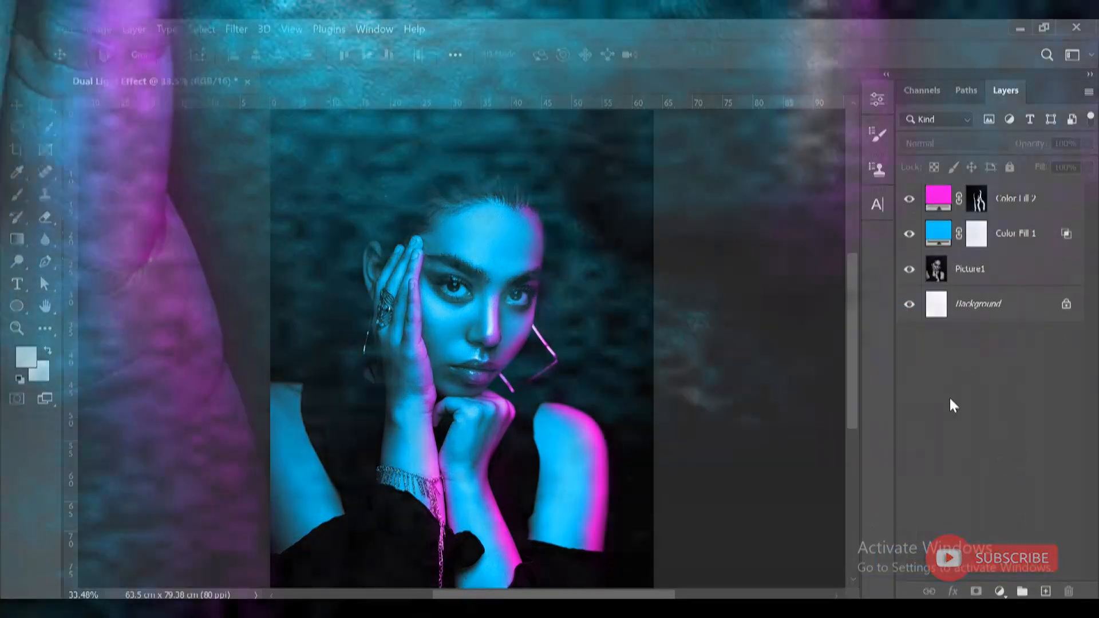